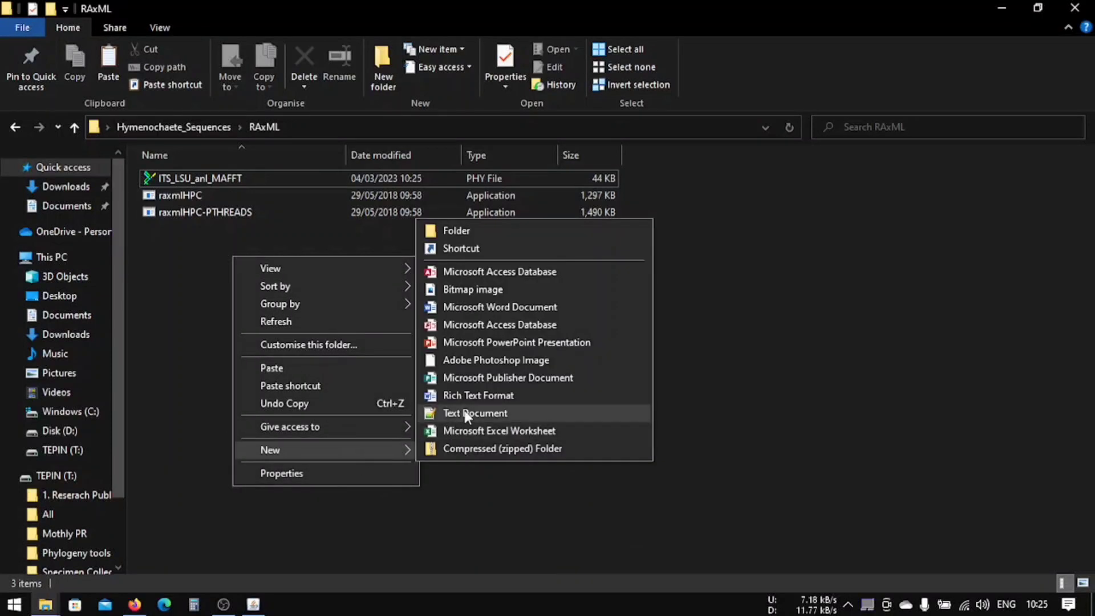
Create a new text document named run, then duplicate it and rename the copy Seq_len
left_click(466, 414)
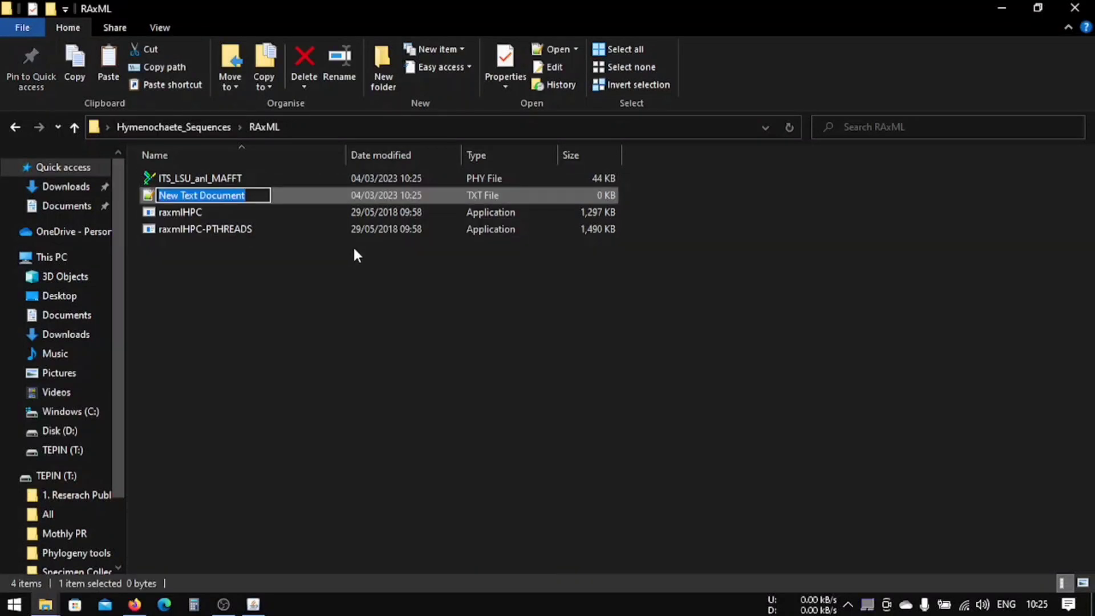
type("run")
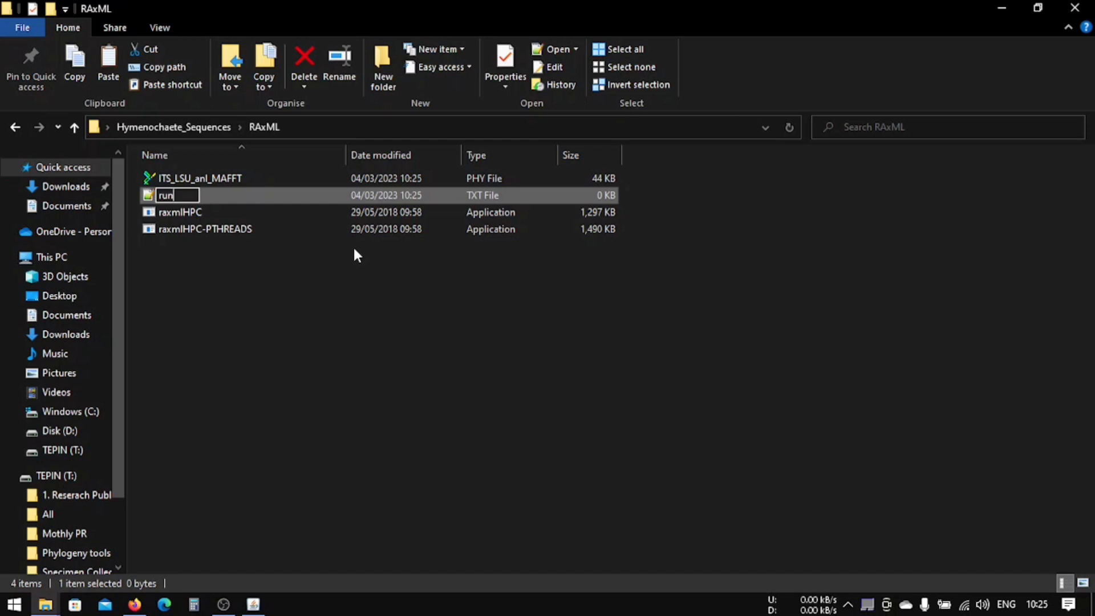
key("Return")
key("ctrl+v")
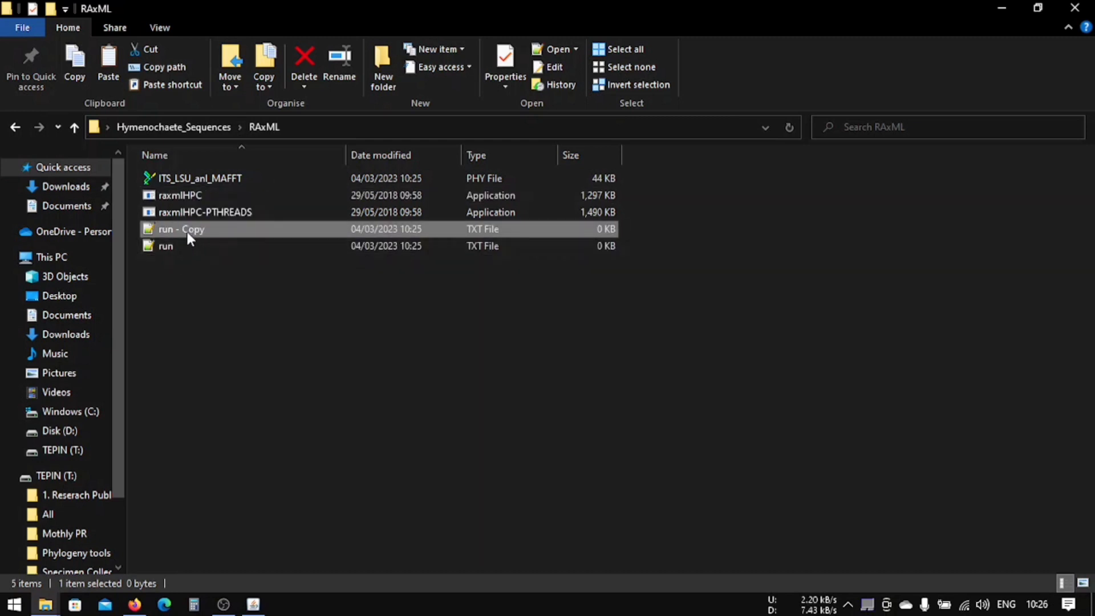
key("F2")
type("Seq_len")
key("Return")
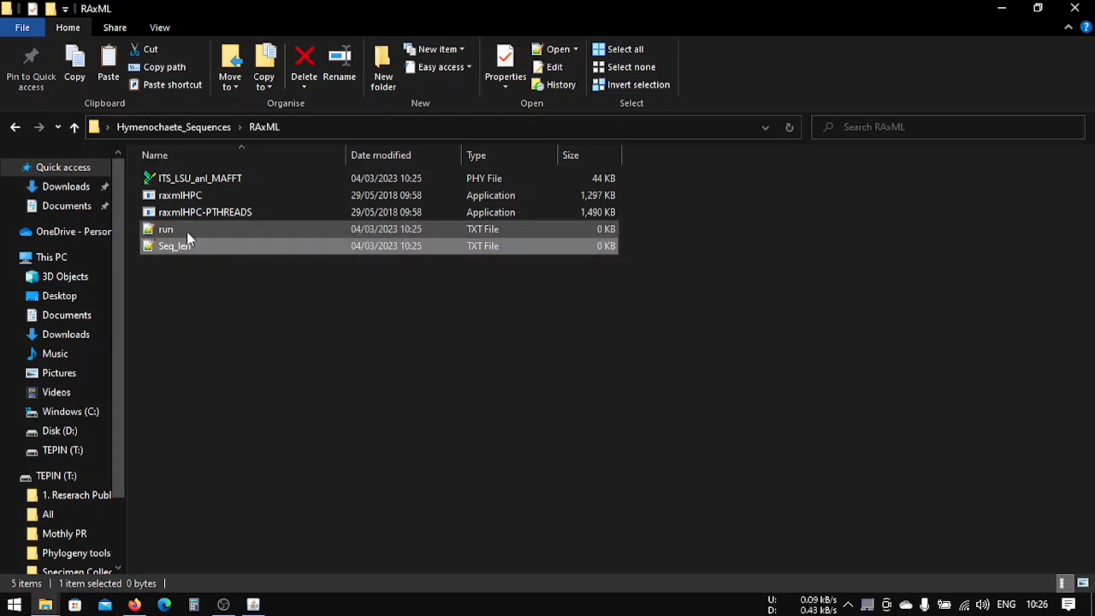
left_click(186, 265)
Open Seq_len.txt in Notepad++, close Mesquite, and type 'DNA, ITS =' on the first line
left_click(180, 248)
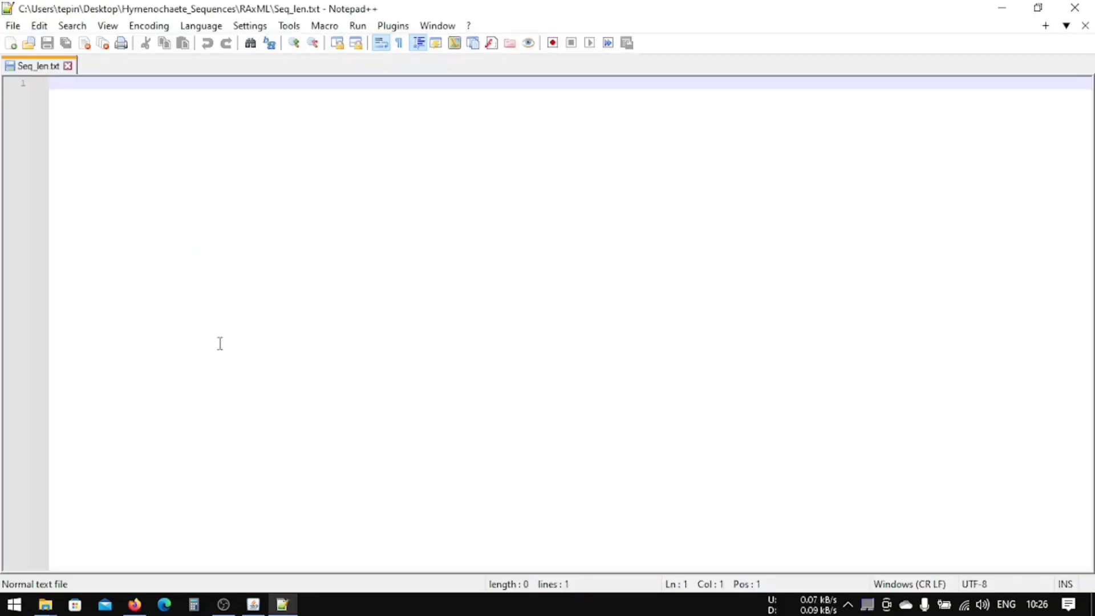
left_click(257, 606)
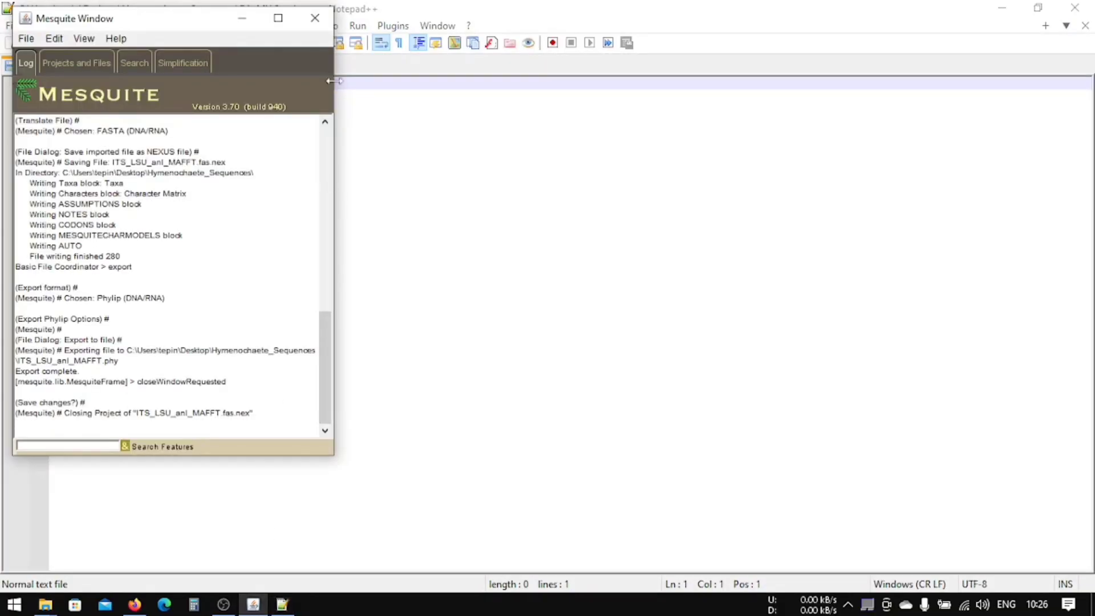
left_click(322, 26)
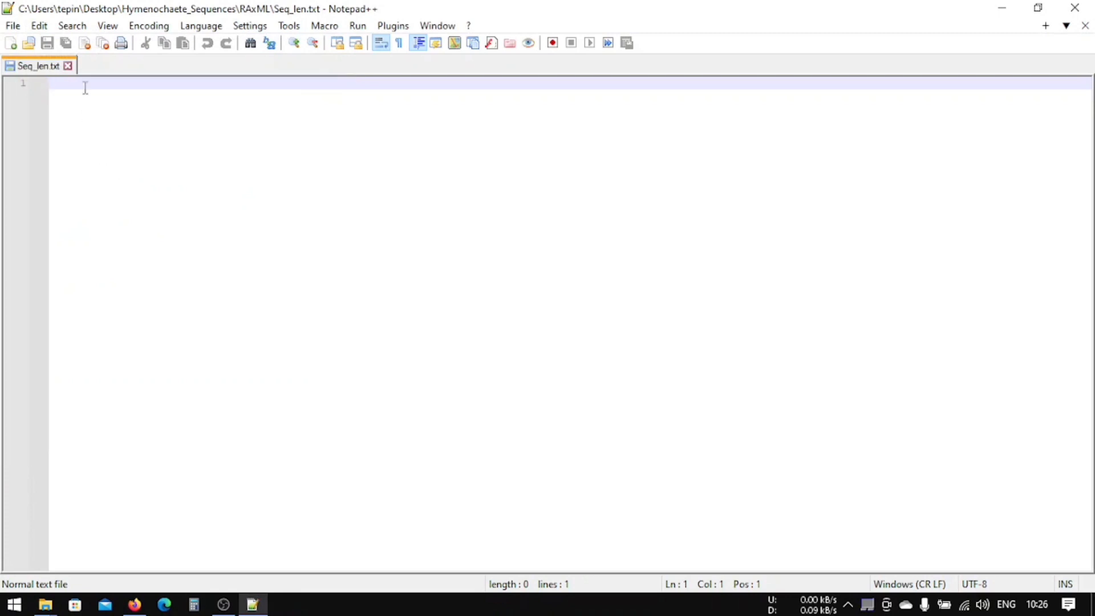
type("DNA")
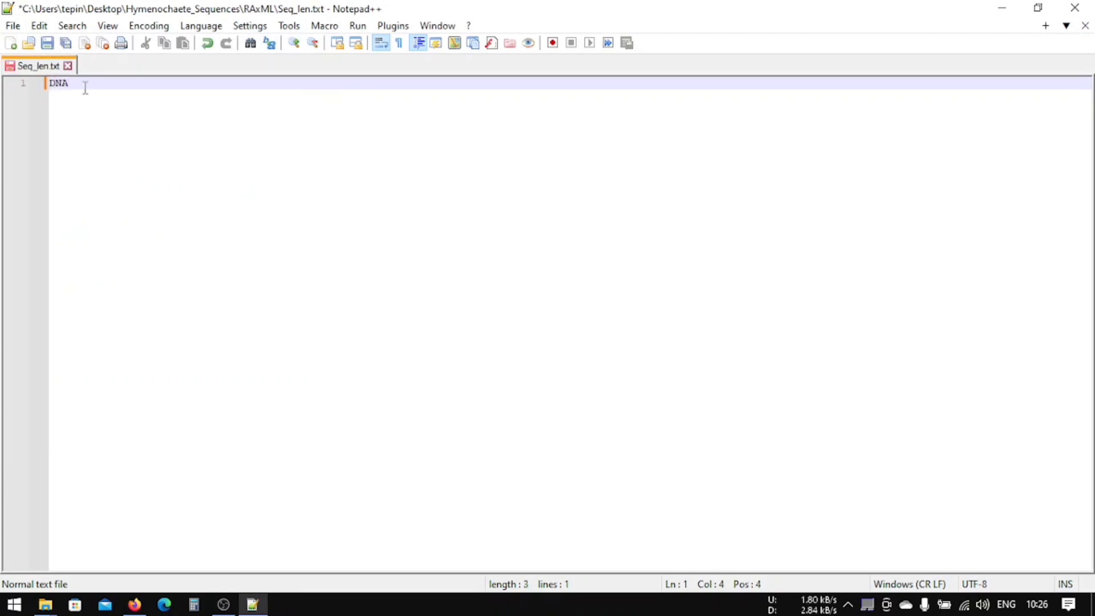
type(", ITS = 1-")
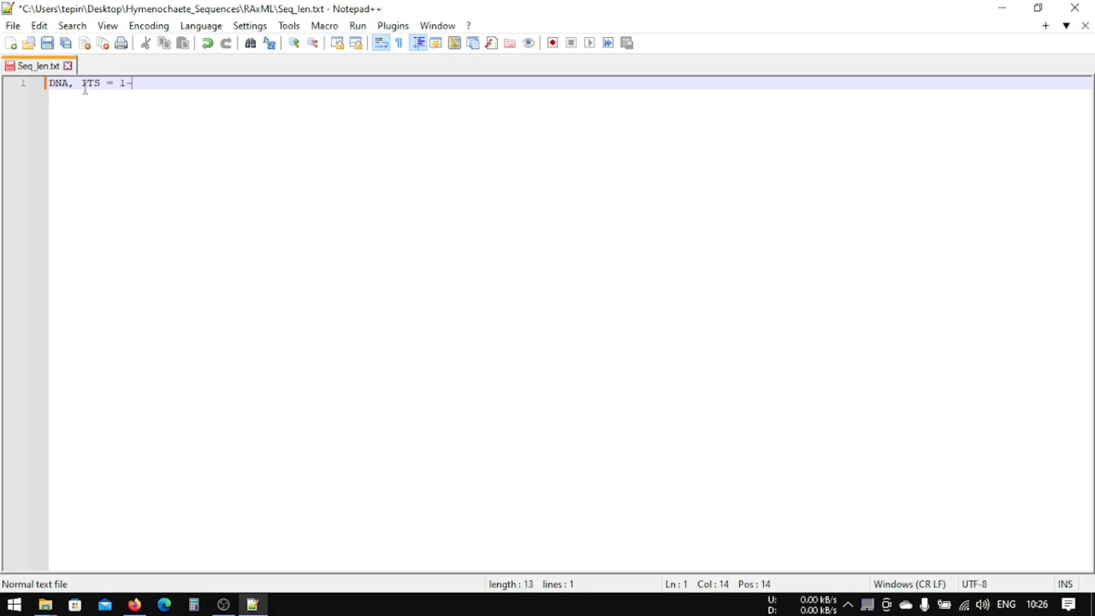
Minimize Notepad++ and open ITS_LSU_anl_MAFFT.fas from the Hymenochaete_Sequences folder in BioEdit
left_click(1004, 8)
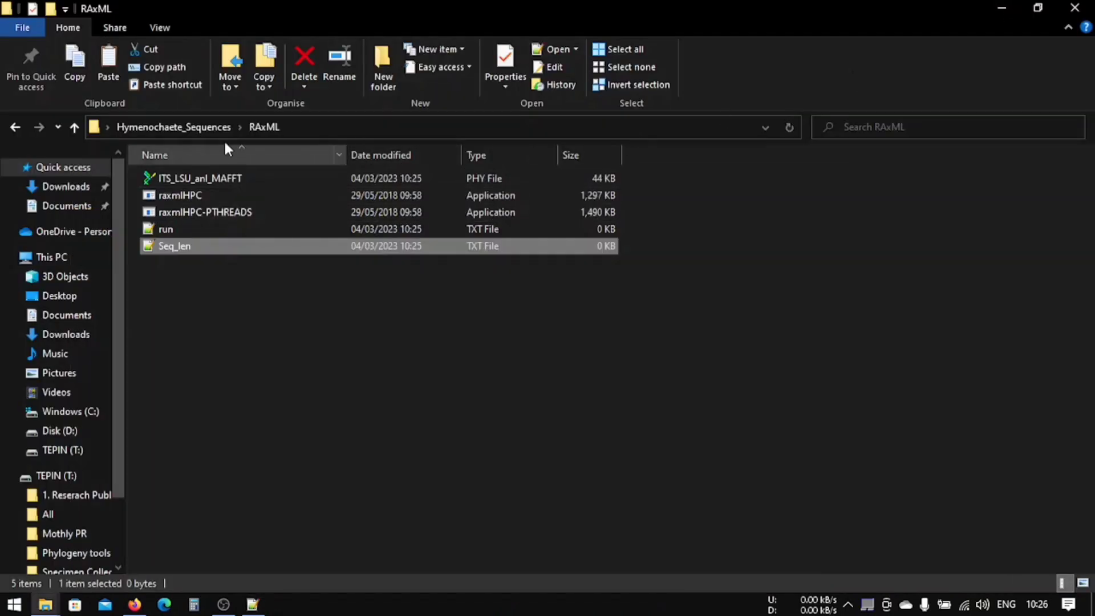
right_click(186, 178)
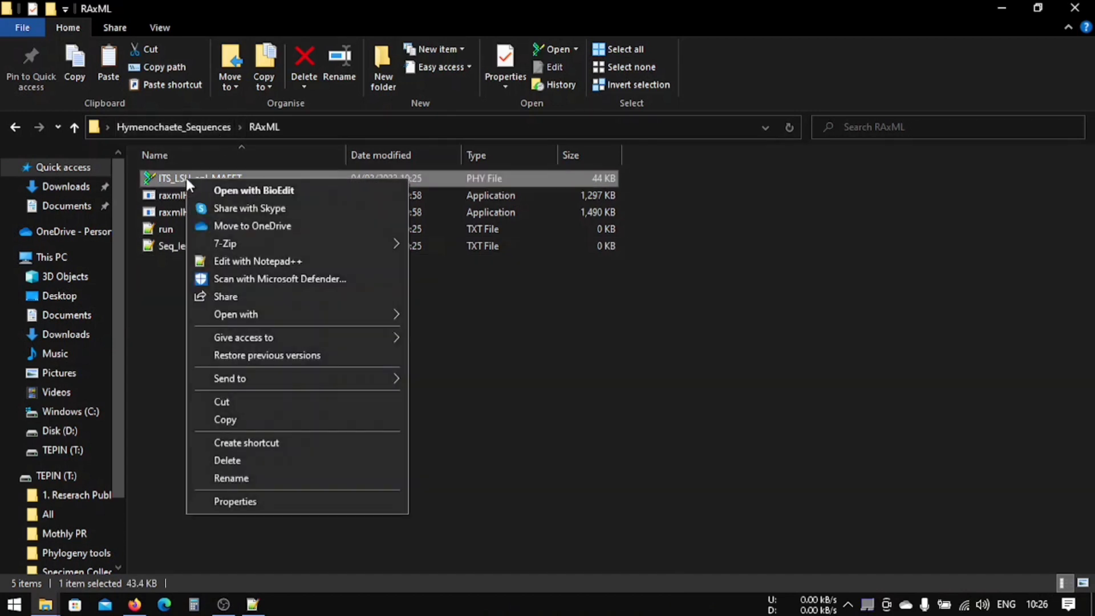
left_click(158, 130)
right_click(204, 247)
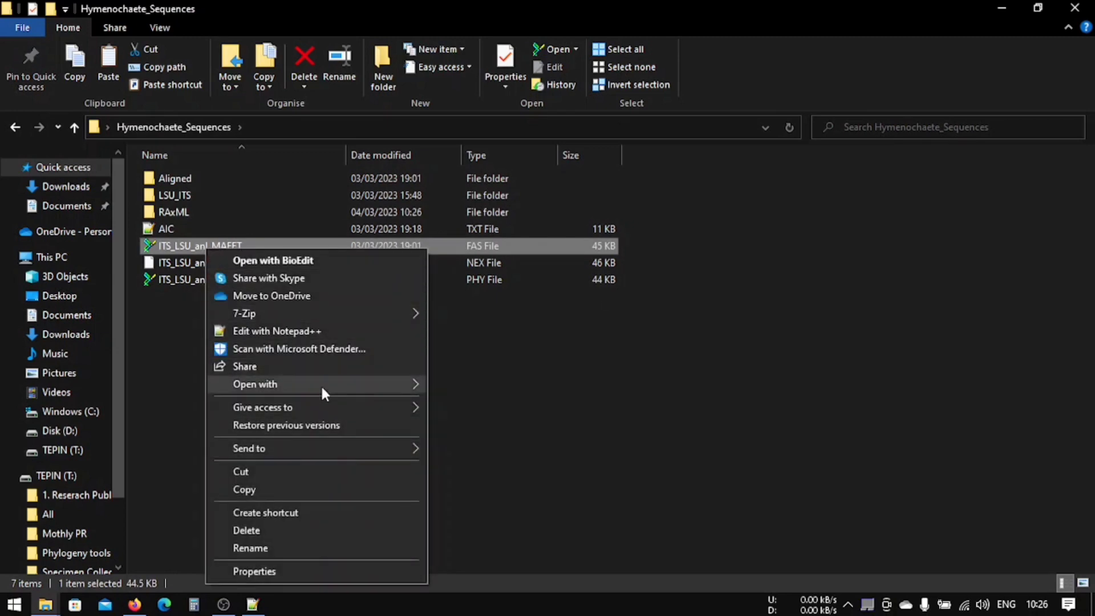
double_click(180, 246)
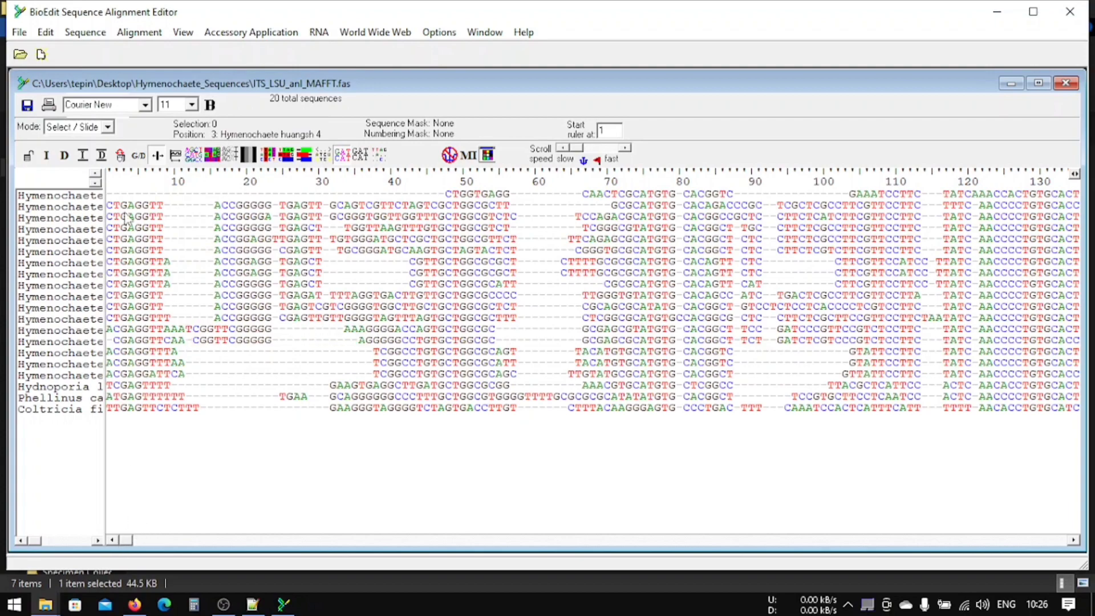
Scroll the BioEdit alignment from column 1 to column 789, the ITS end, then return to Seq_len.txt
left_click(108, 172)
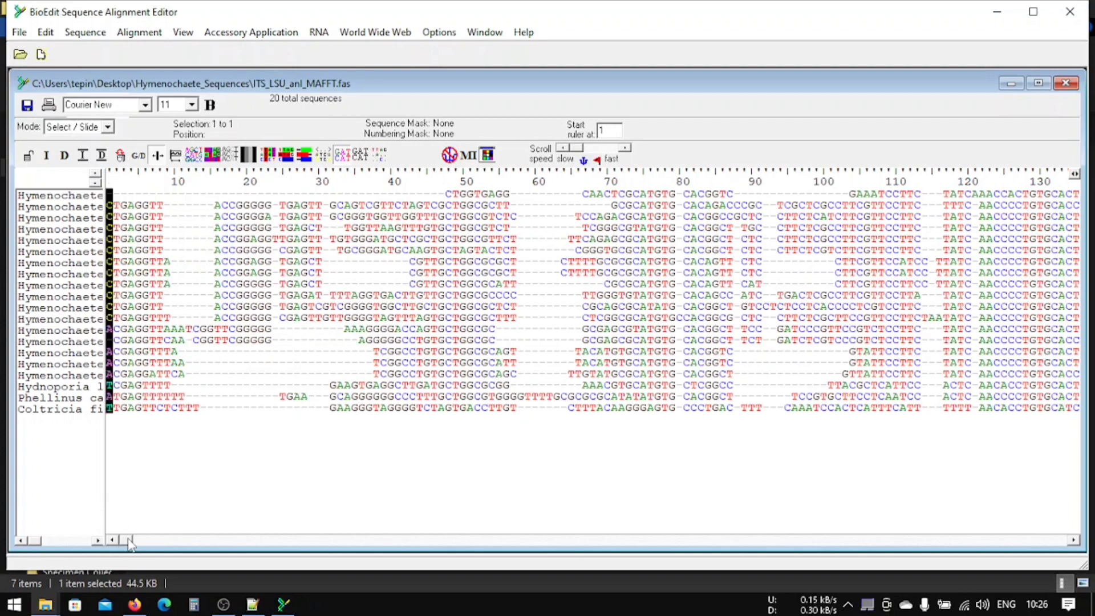
left_click_drag(129, 543, 455, 542)
left_click(606, 174)
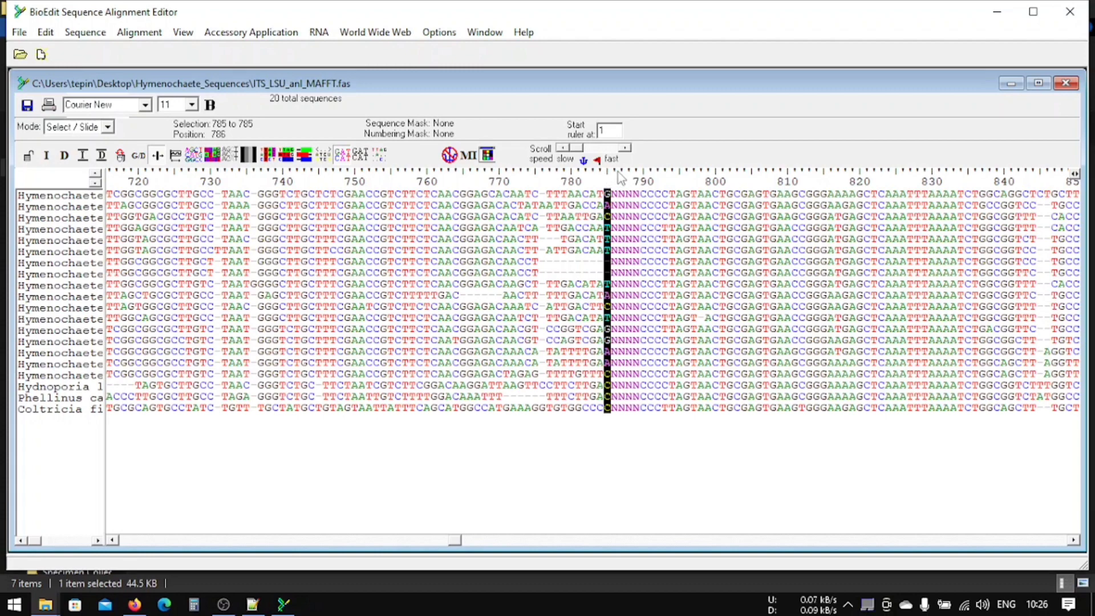
left_click(638, 172)
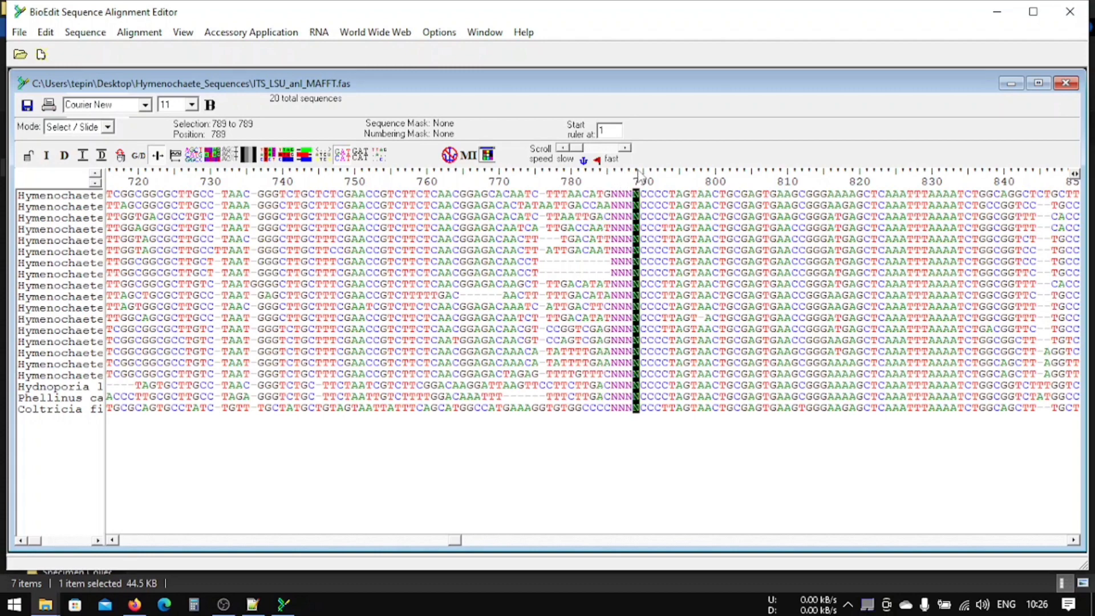
left_click(256, 606)
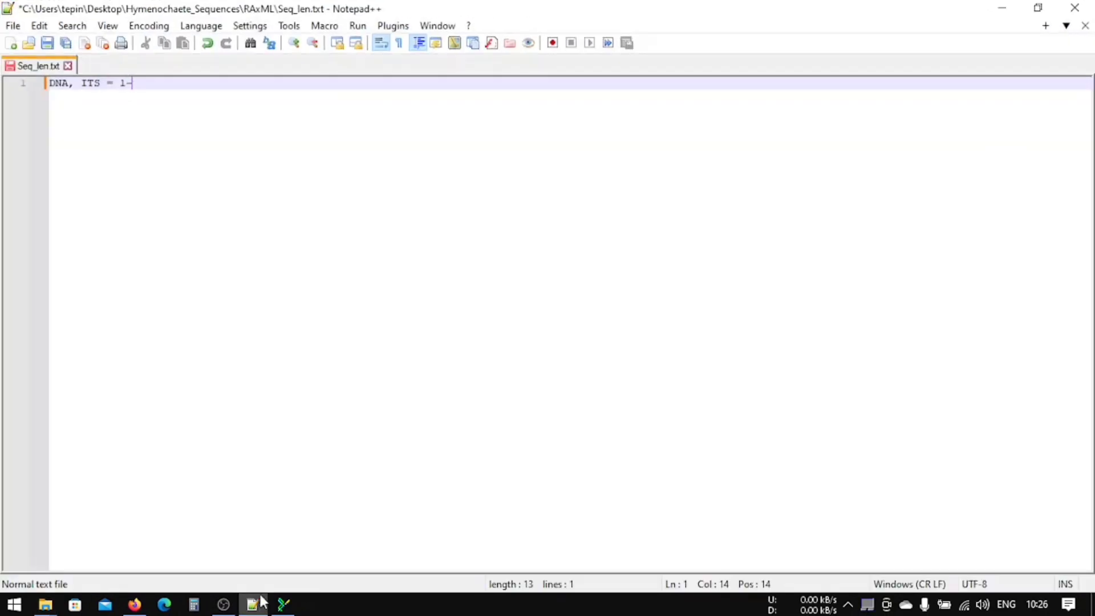
left_click(283, 605)
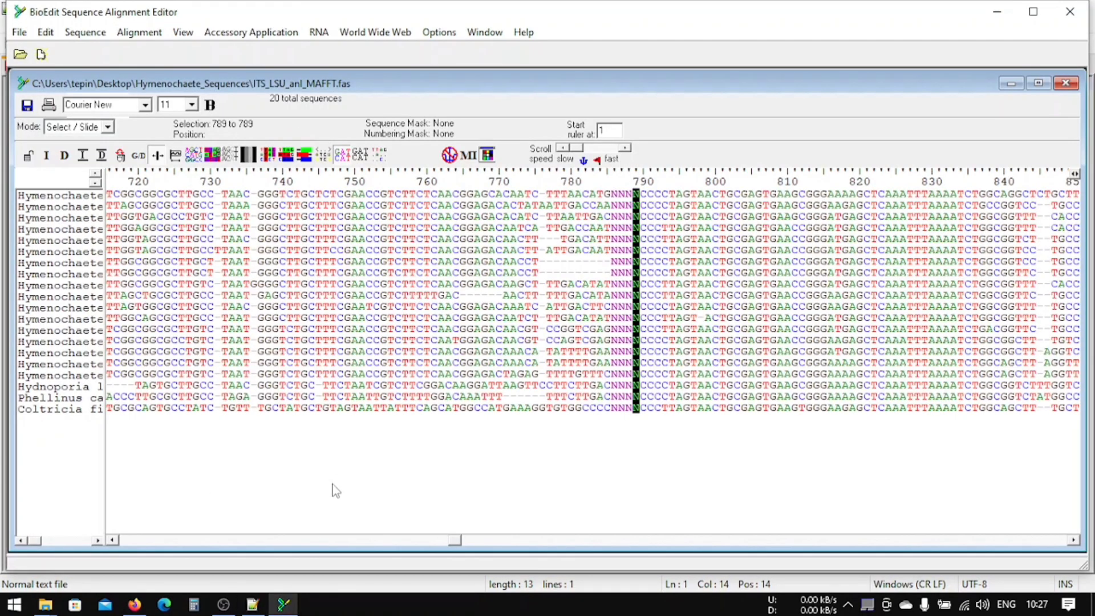
left_click(246, 610)
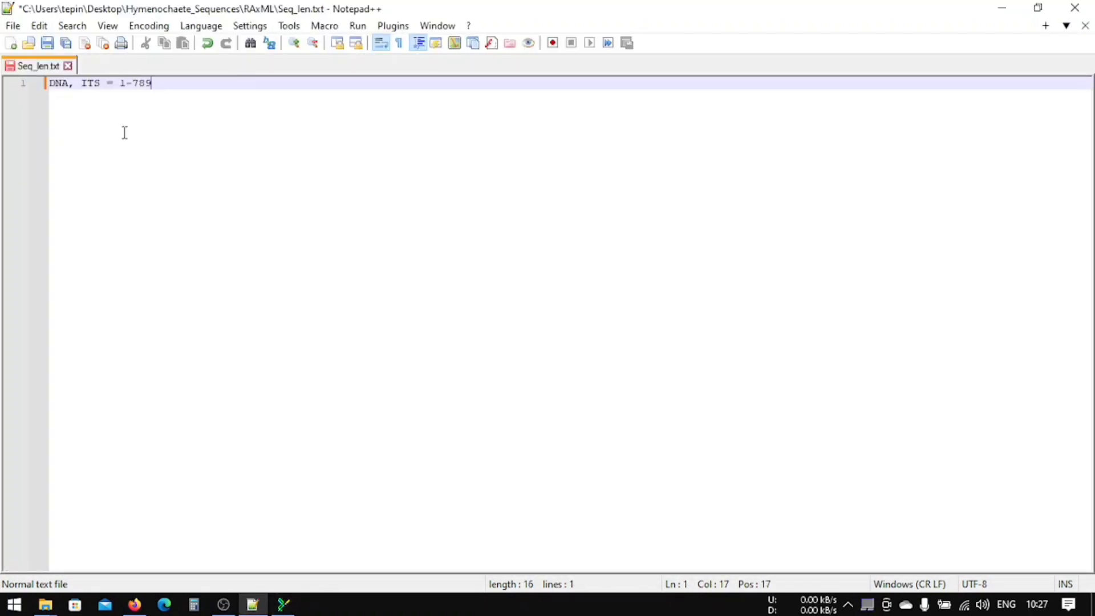
Add a second line 'DNA, LSU' to Seq_len.txt and bring the BioEdit alignment back up
key("Return")
type("D")
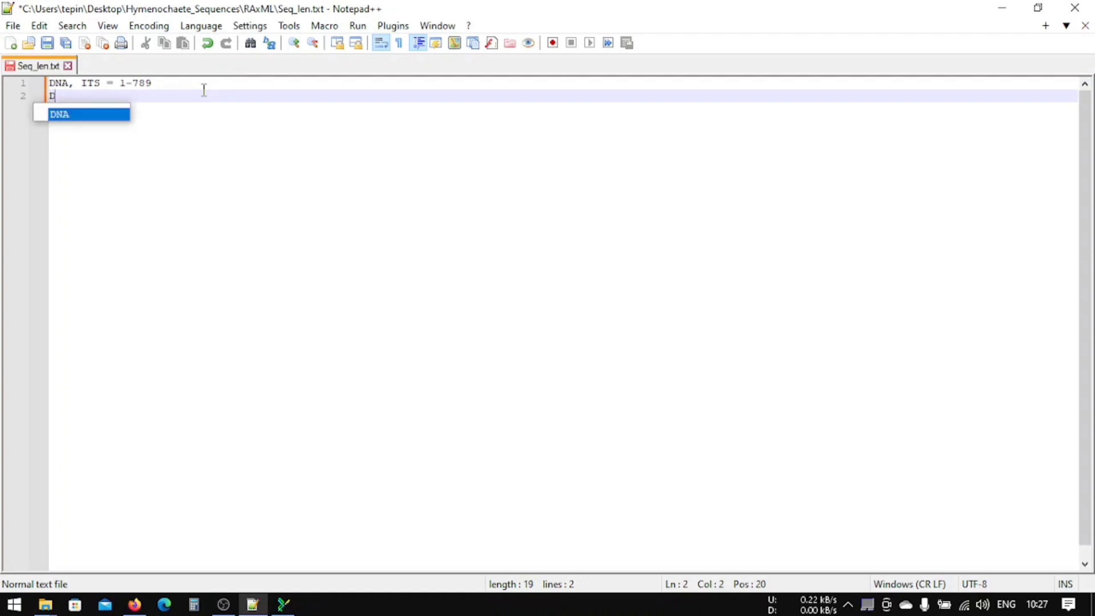
type("NA, LSU =")
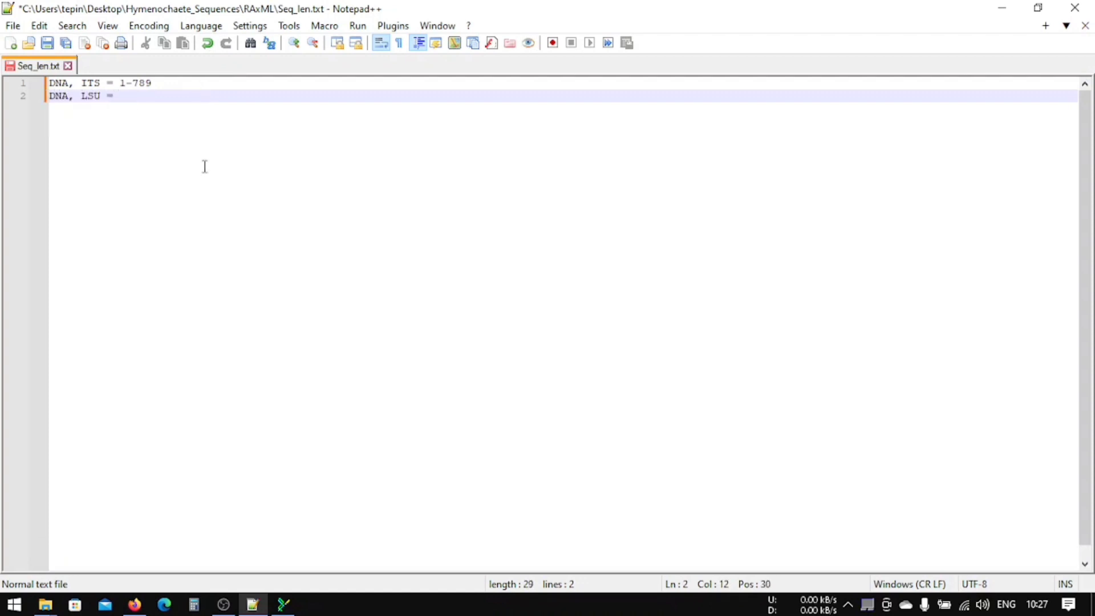
left_click(284, 605)
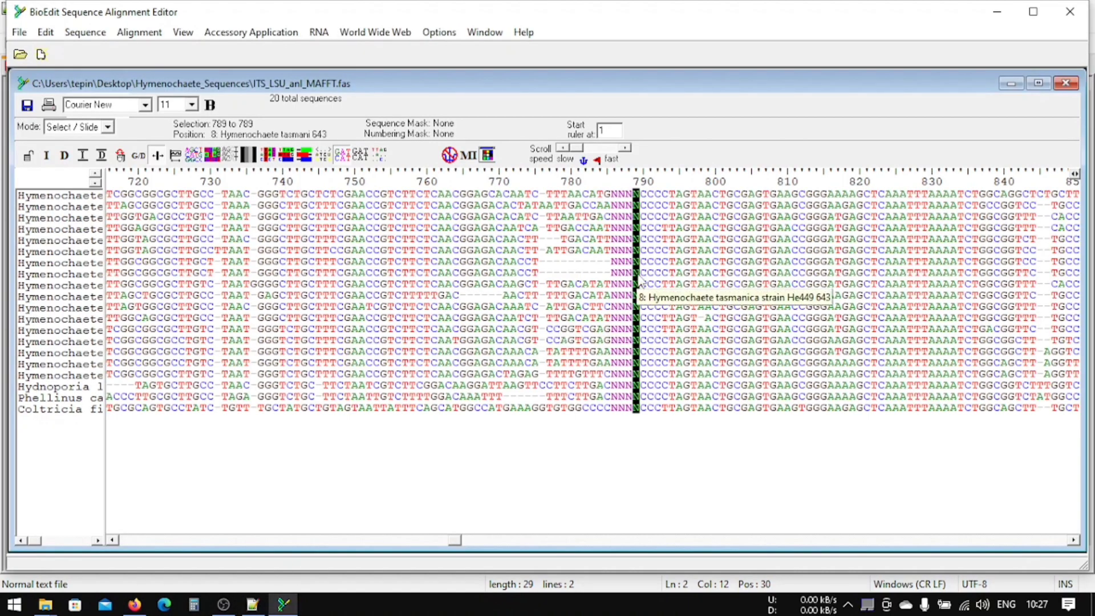
Check the alignment from column 790 to its end and enter 790-2168 on the LSU line
left_click(644, 181)
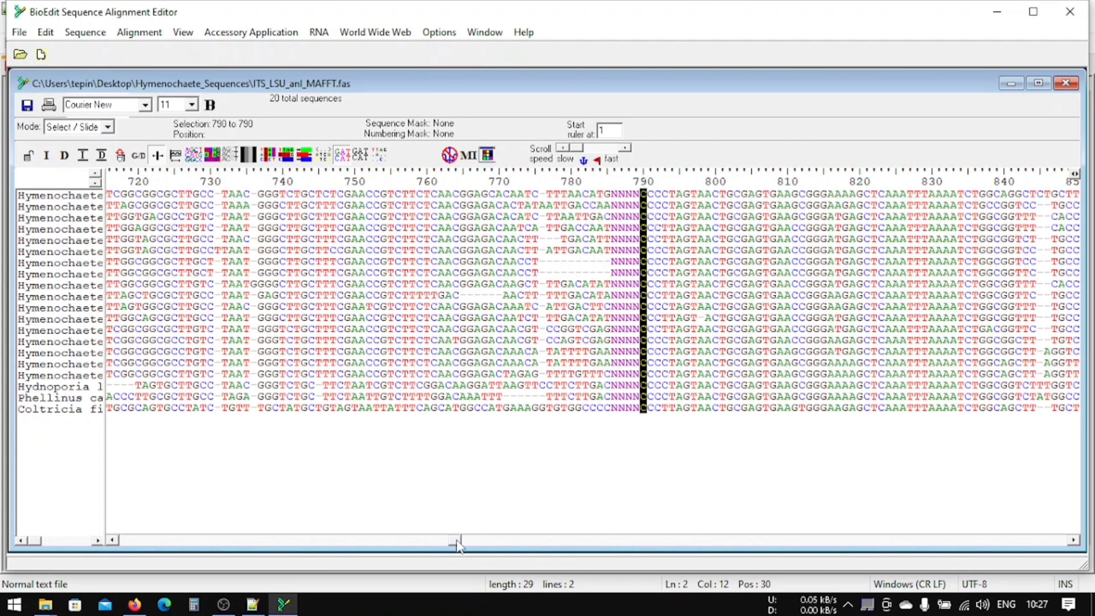
left_click_drag(454, 540, 1081, 547)
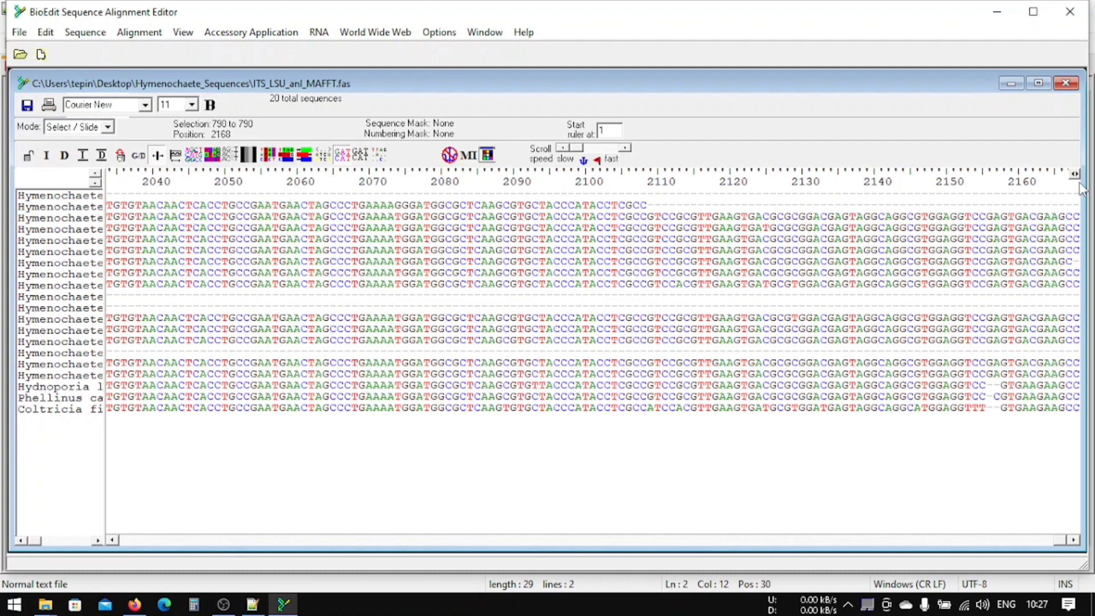
left_click(253, 604)
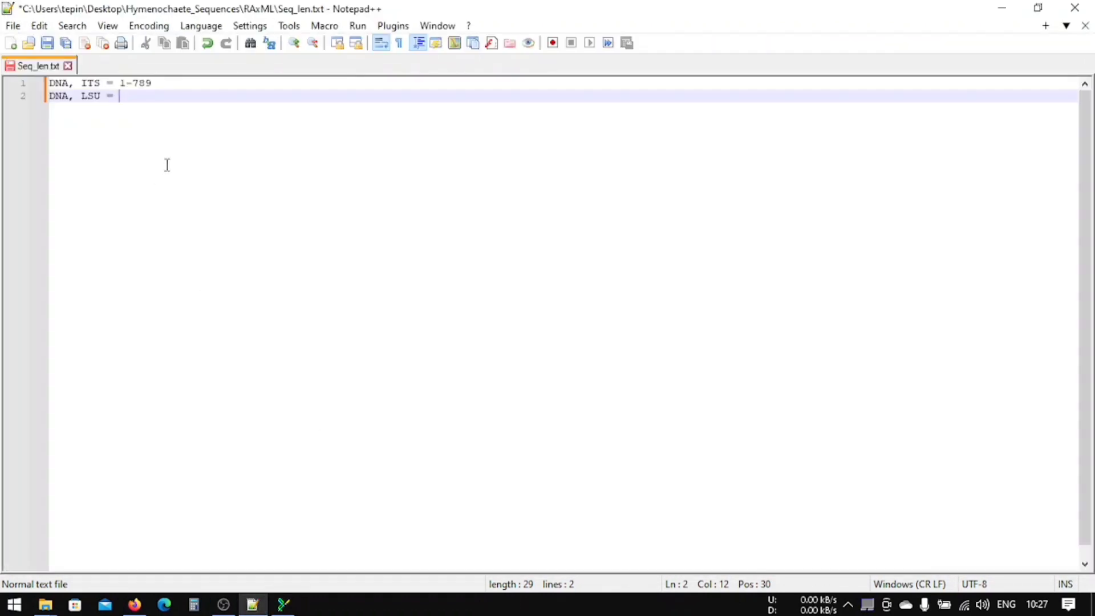
type("90-")
left_click(282, 606)
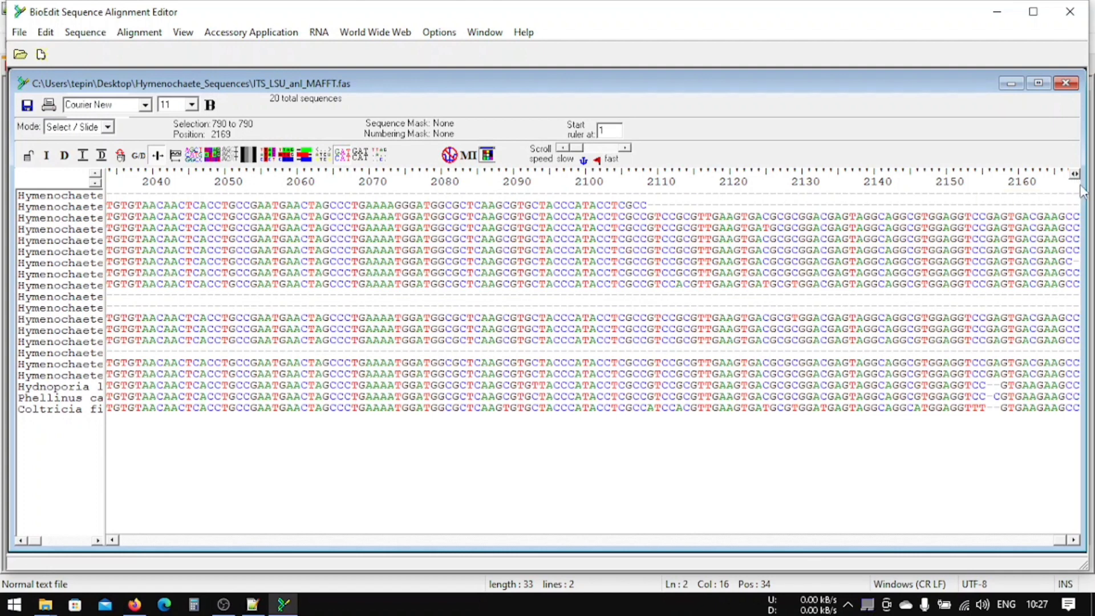
left_click(252, 605)
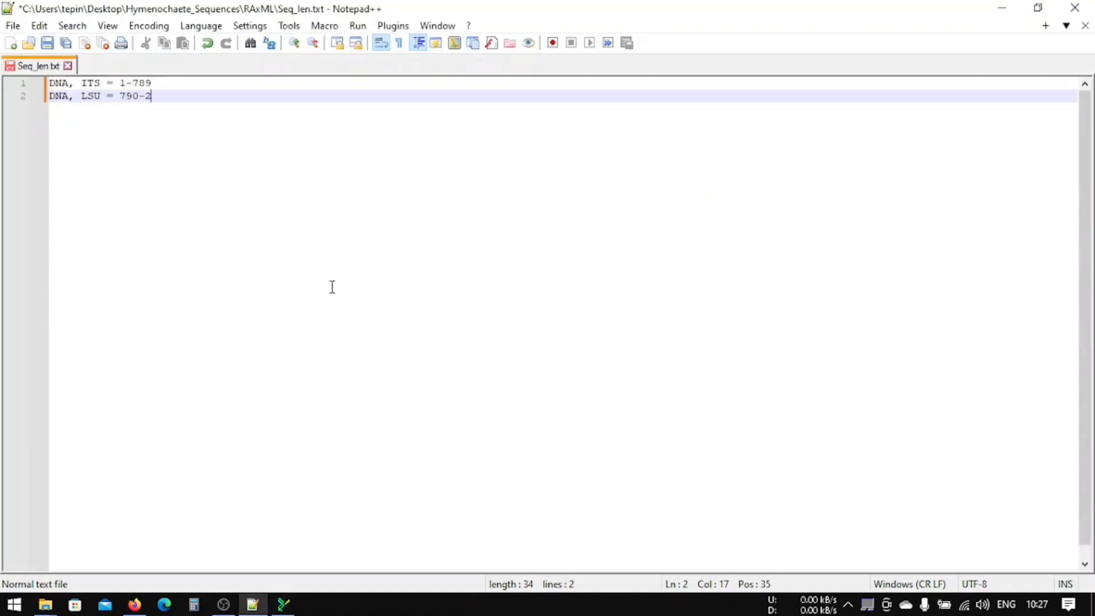
type("8")
Switch from BioEdit to File Explorer and open the RAxML folder
left_click(1002, 8)
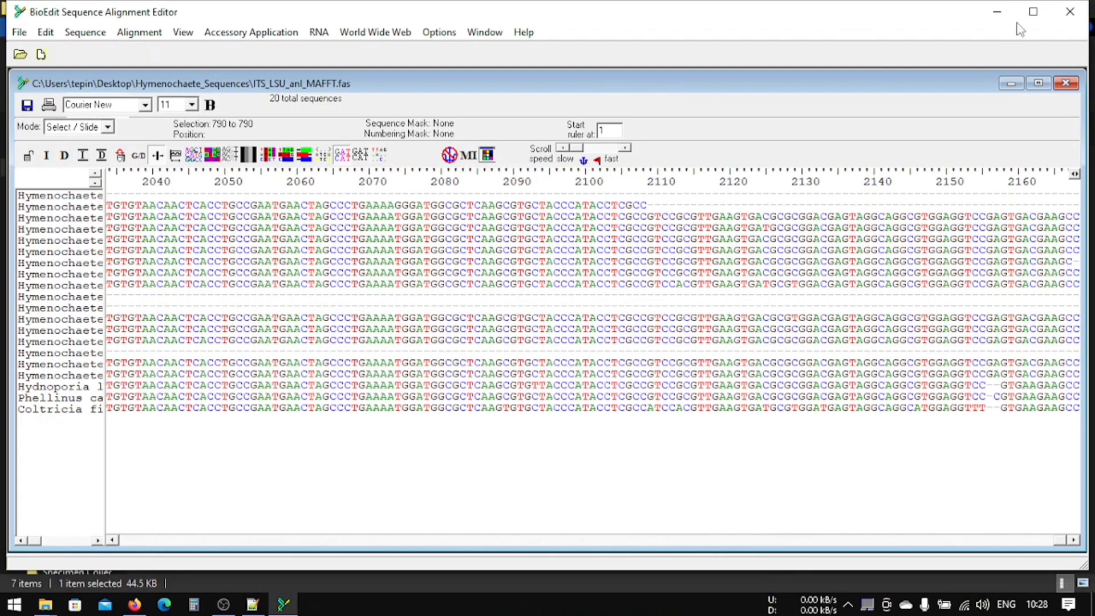
key("alt+Tab")
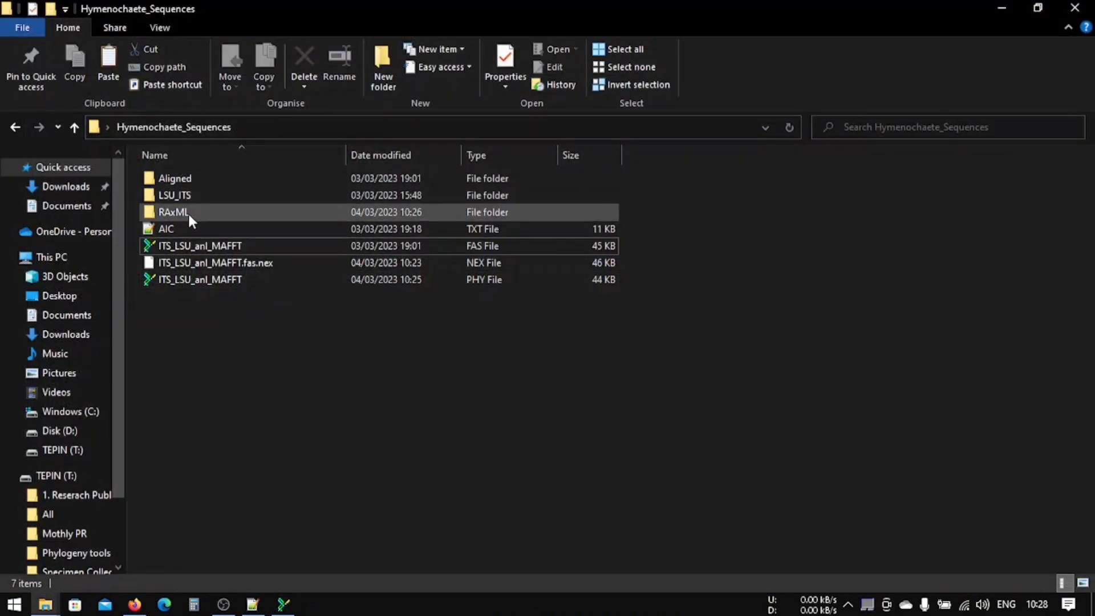
double_click(218, 211)
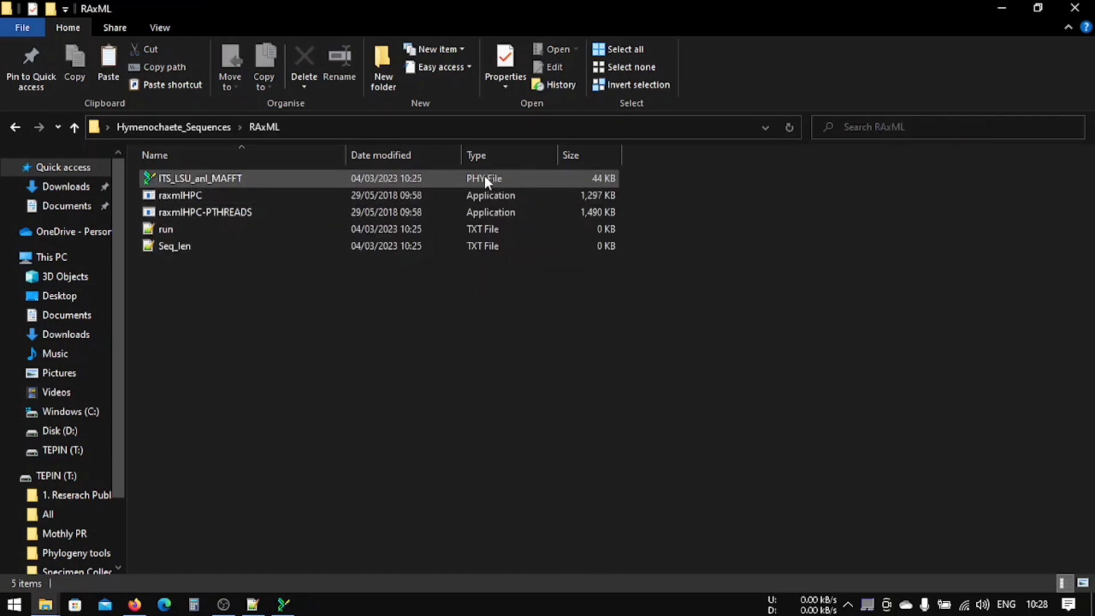
Correct the LSU end to 2169 in Seq_len.txt, save it, and close Notepad++
left_click(253, 603)
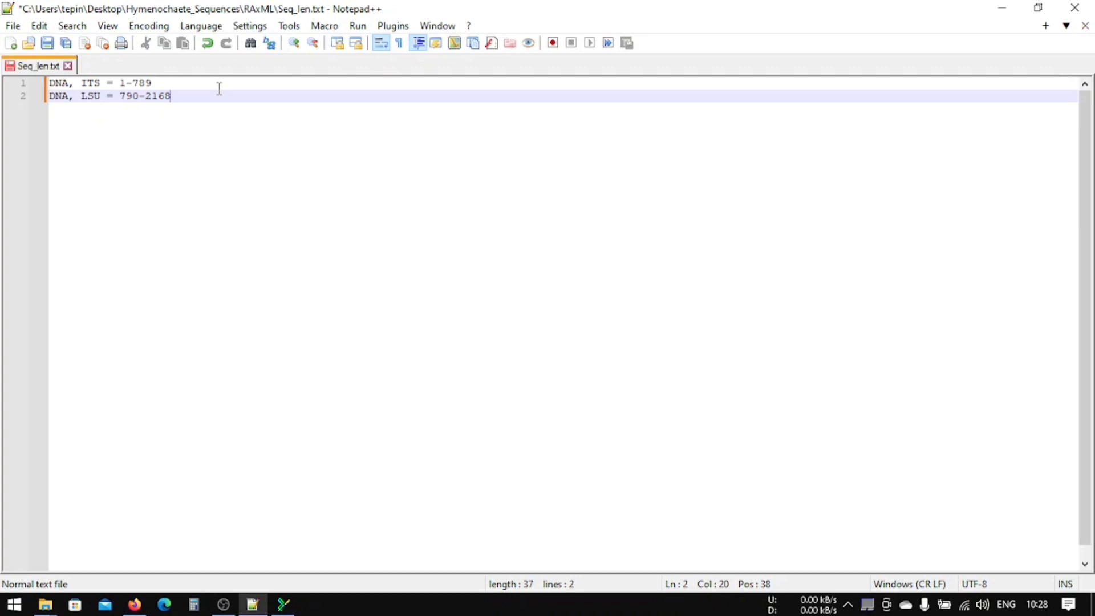
key("BackSpace")
type("9")
left_click(47, 43)
left_click(1075, 8)
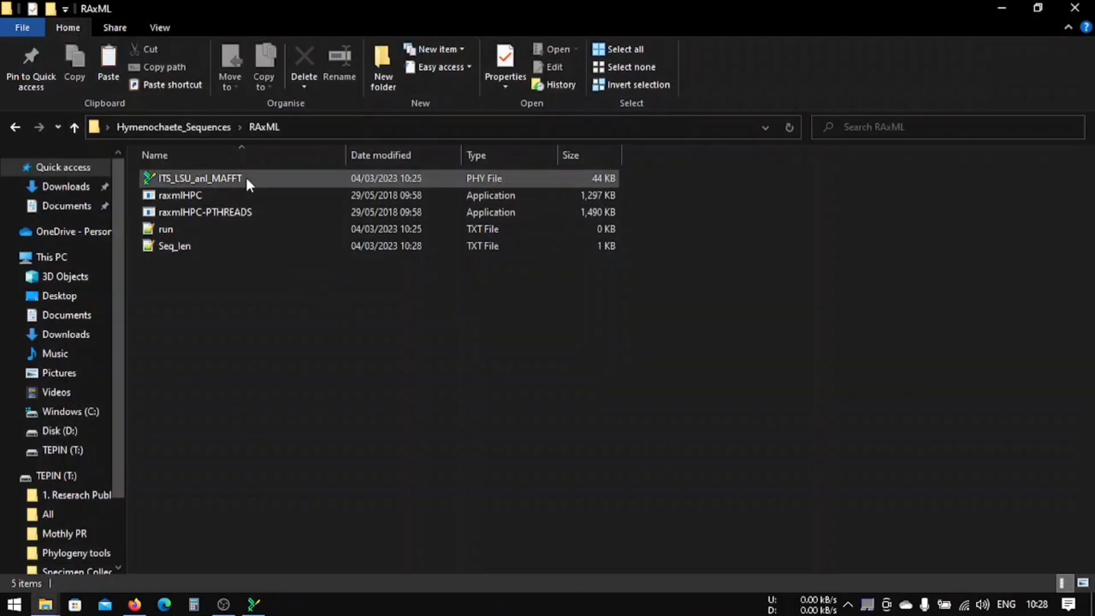
Go from the desktop into Phylogenetic tools > MrBayes-3.2.7-WIN
right_click(231, 177)
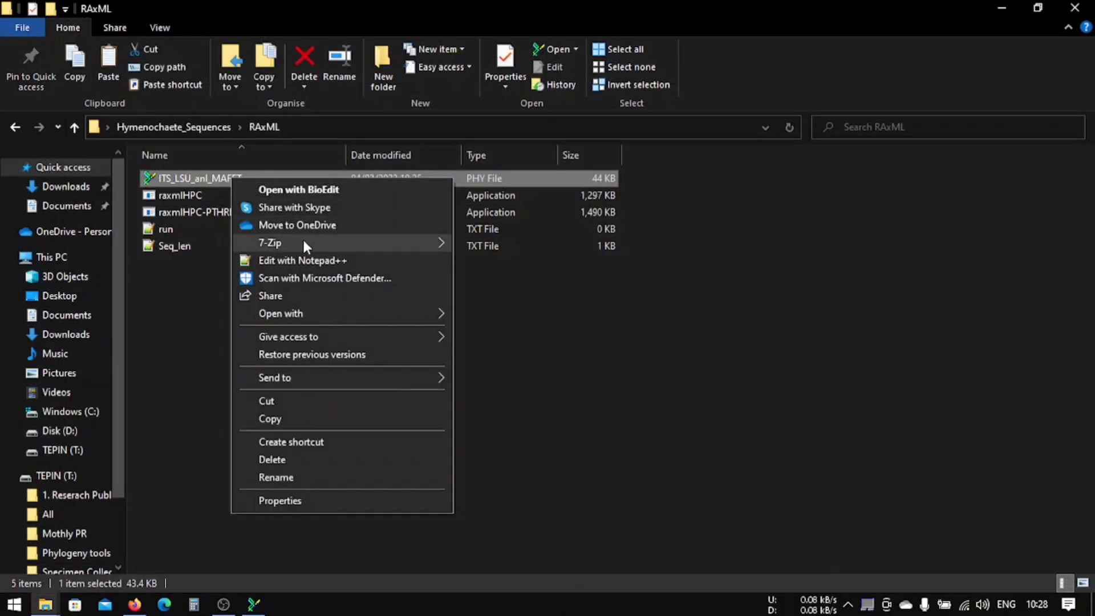
mouse_move(305, 242)
left_click(1002, 7)
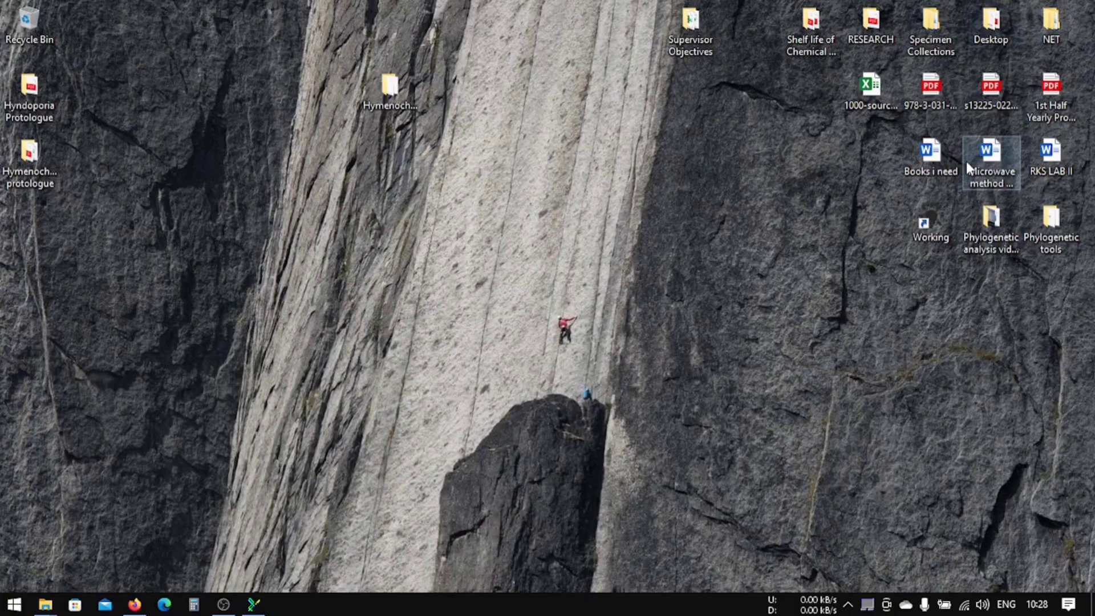
double_click(1042, 230)
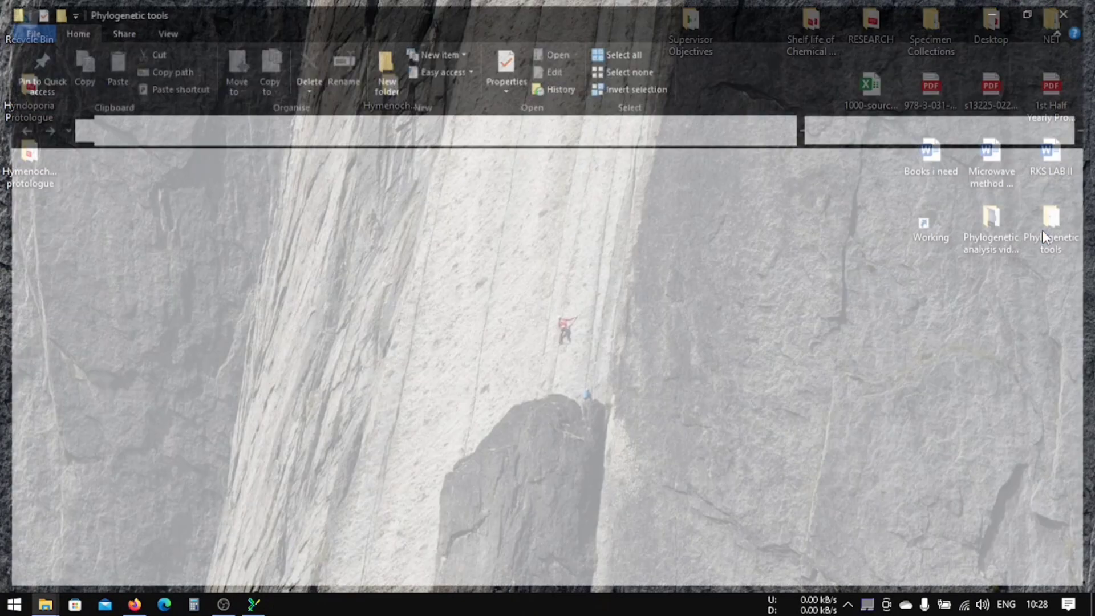
double_click(239, 263)
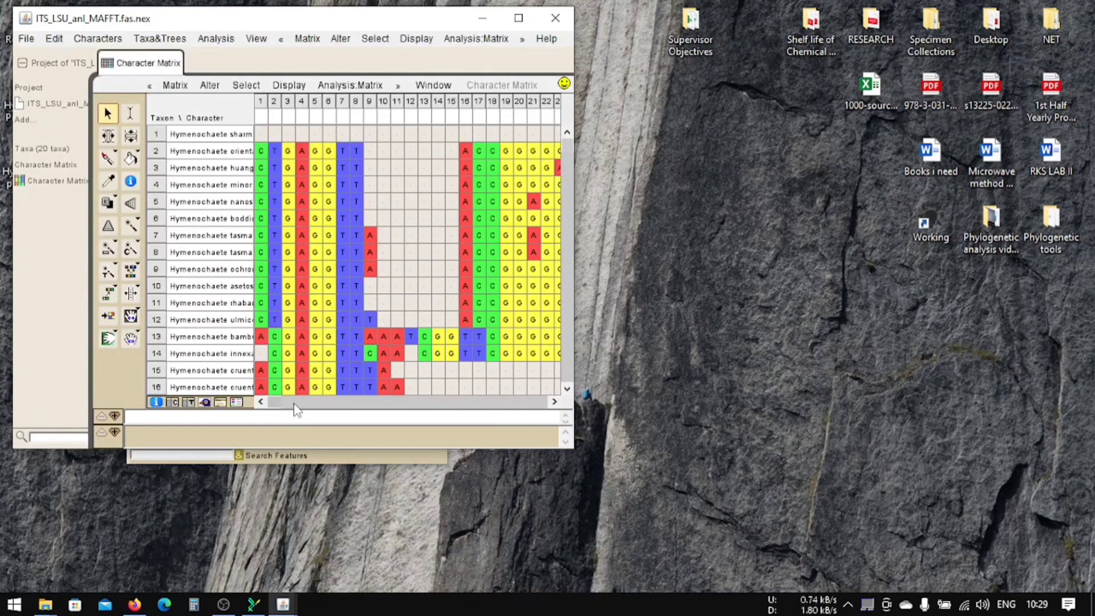
Scroll the Mesquite matrix to its final characters 2166-2169, then open the RAxML folder
left_click_drag(294, 403, 556, 405)
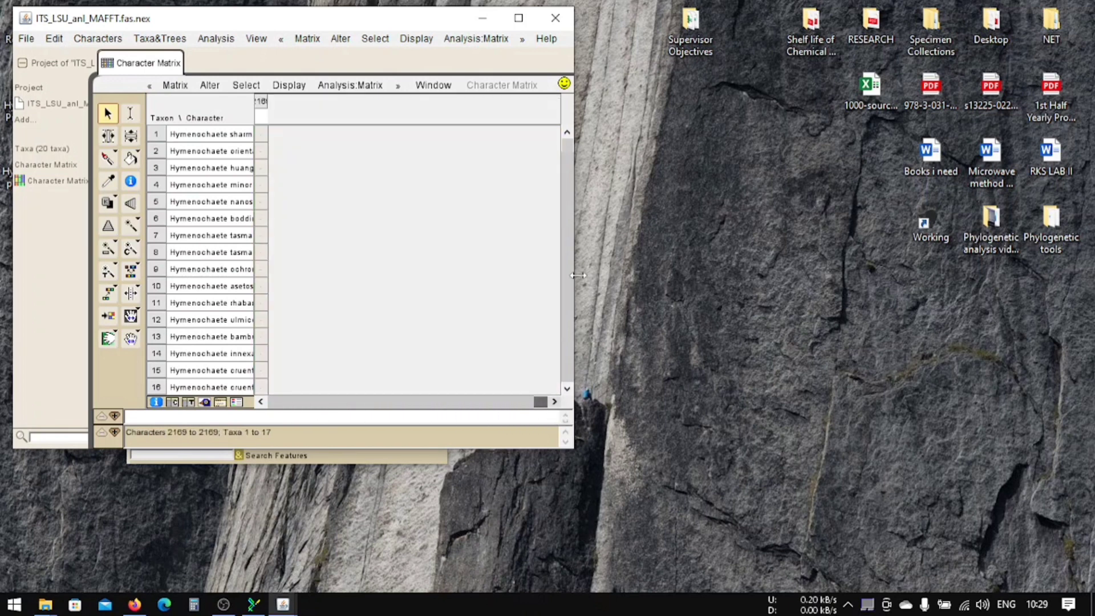
left_click_drag(575, 257, 726, 257)
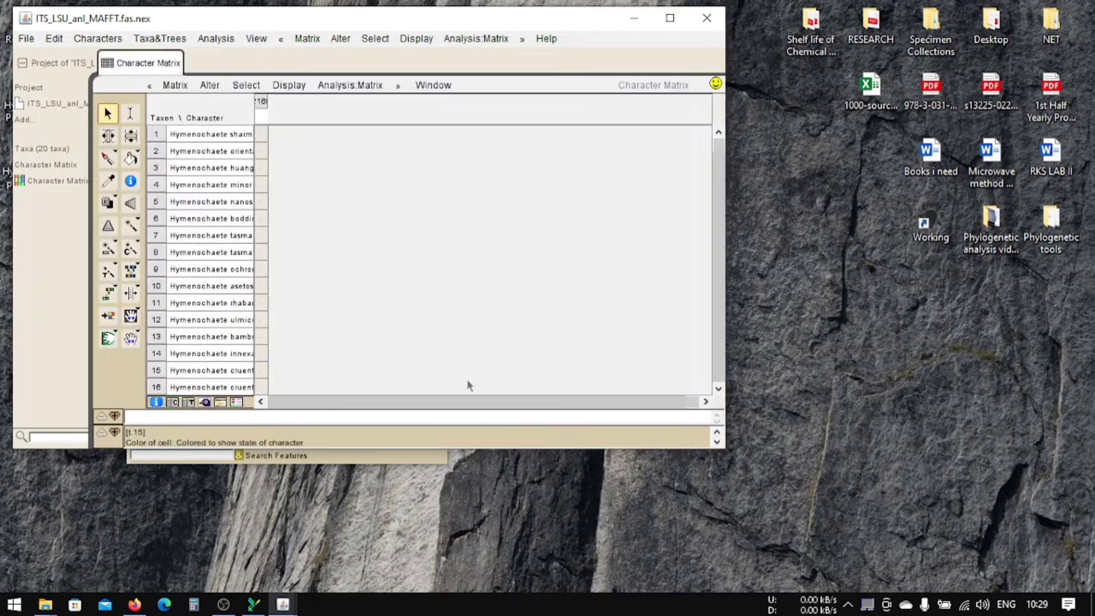
left_click(260, 401)
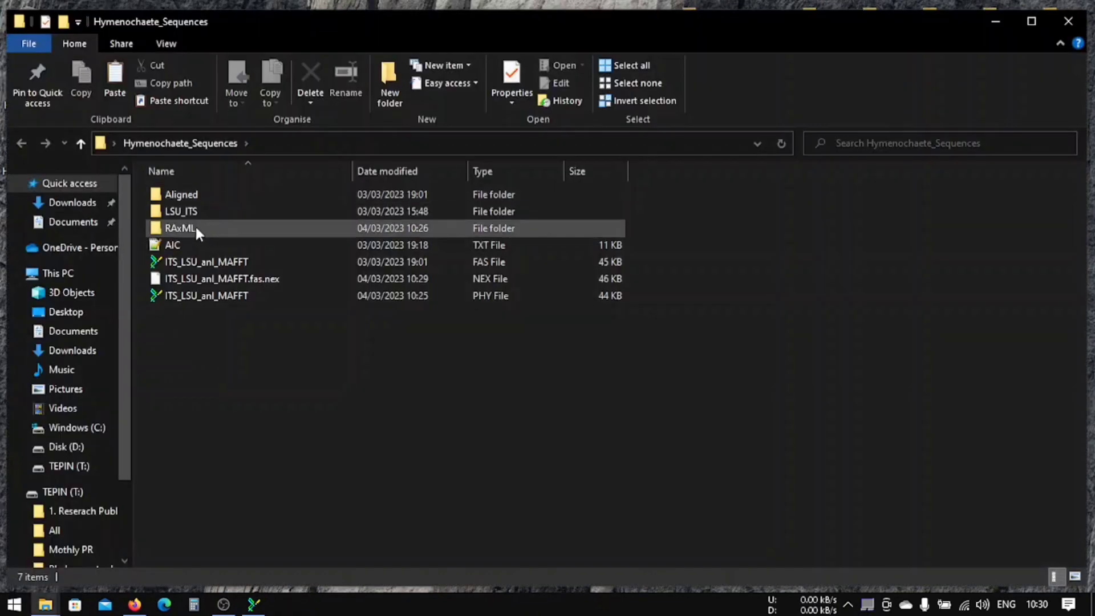
double_click(196, 227)
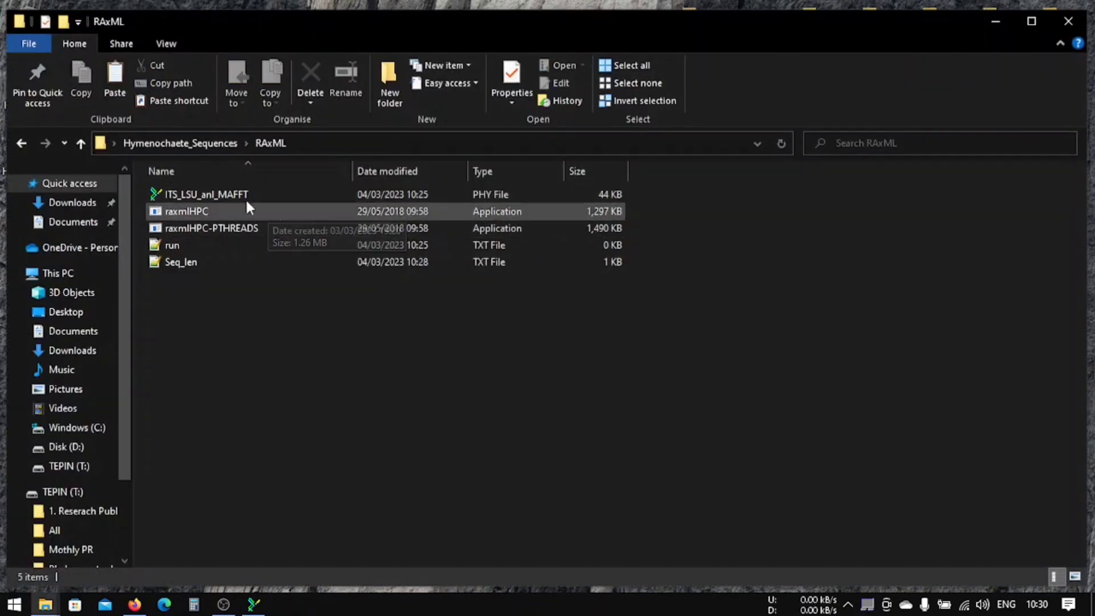
Verify Seq_len.txt's LSU end of 2169, open run.txt, close Seq_len.txt, and minimize Notepad++
left_click(189, 264)
double_click(190, 264)
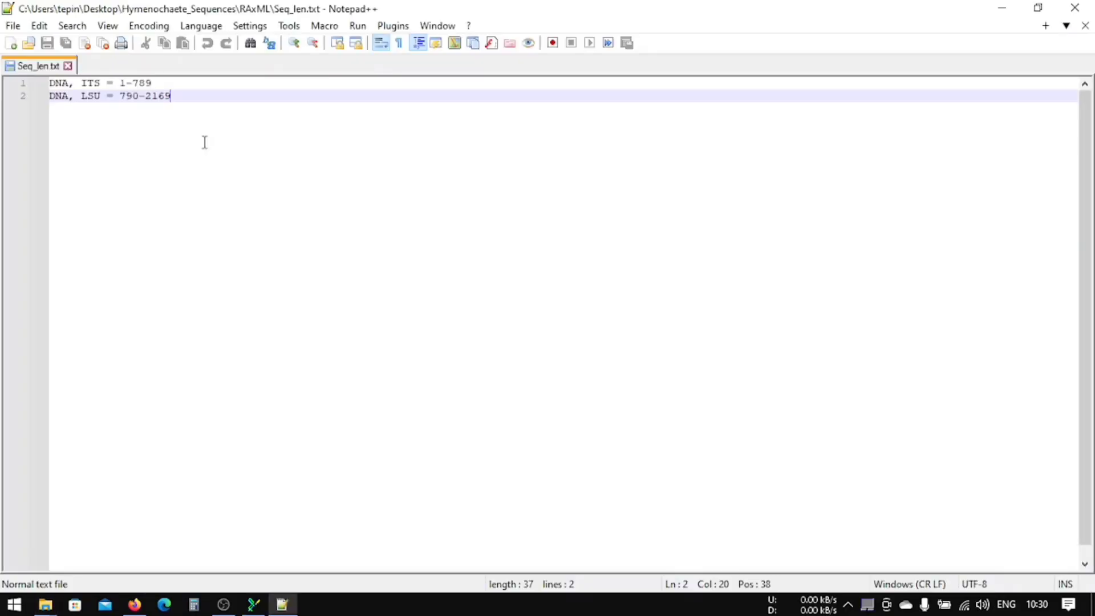
double_click(164, 95)
left_click(1075, 8)
double_click(169, 247)
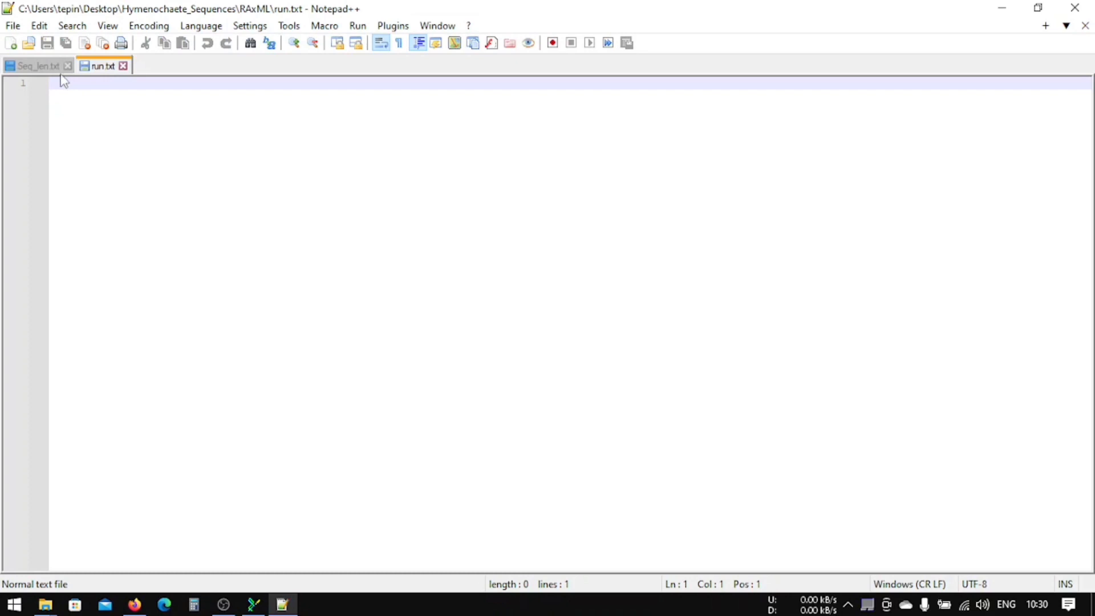
left_click(67, 66)
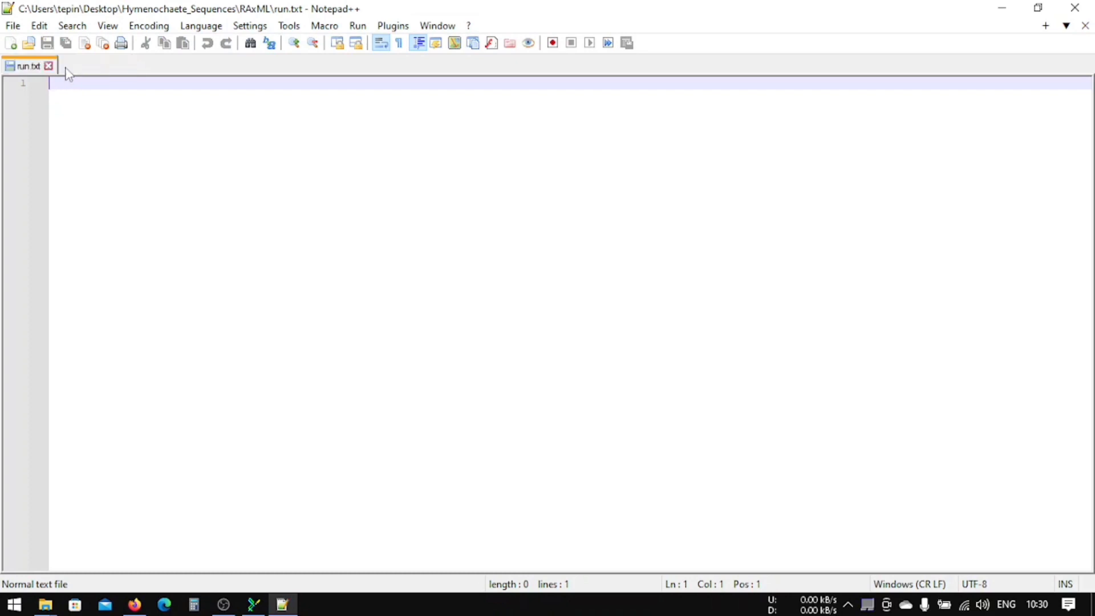
left_click(997, 8)
Open Phylogenetic tools > RAxML windows and edit run.bat with Notepad++
left_click(983, 23)
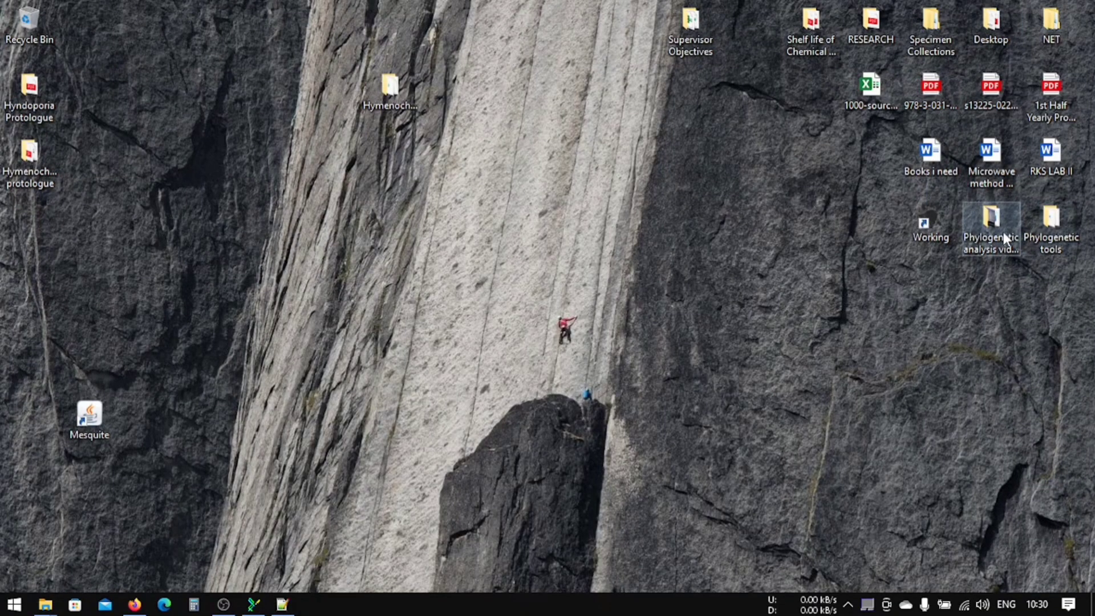
double_click(1051, 225)
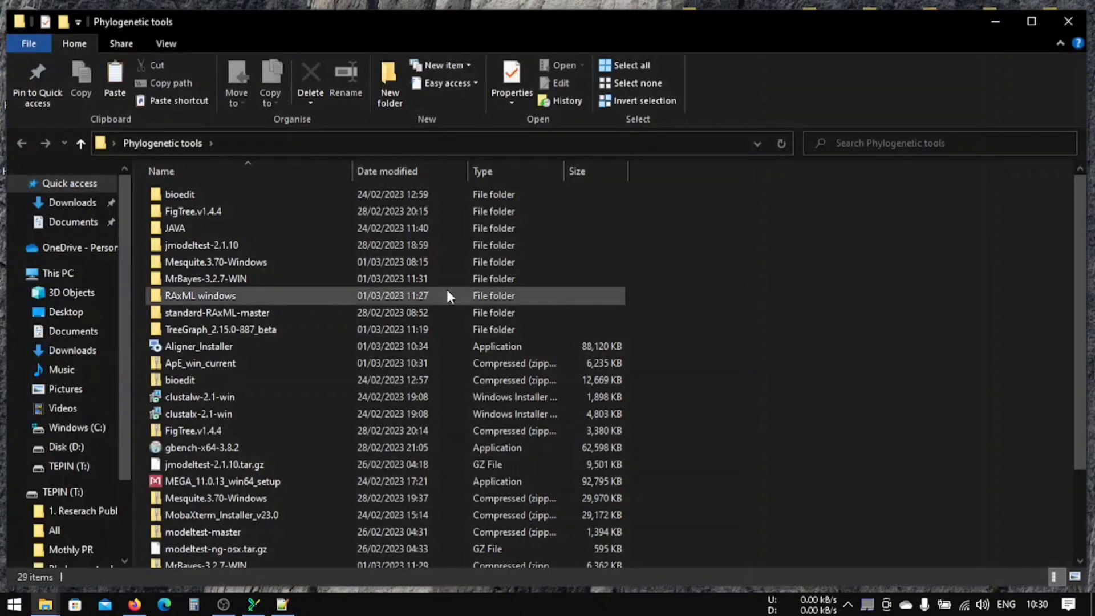
double_click(211, 296)
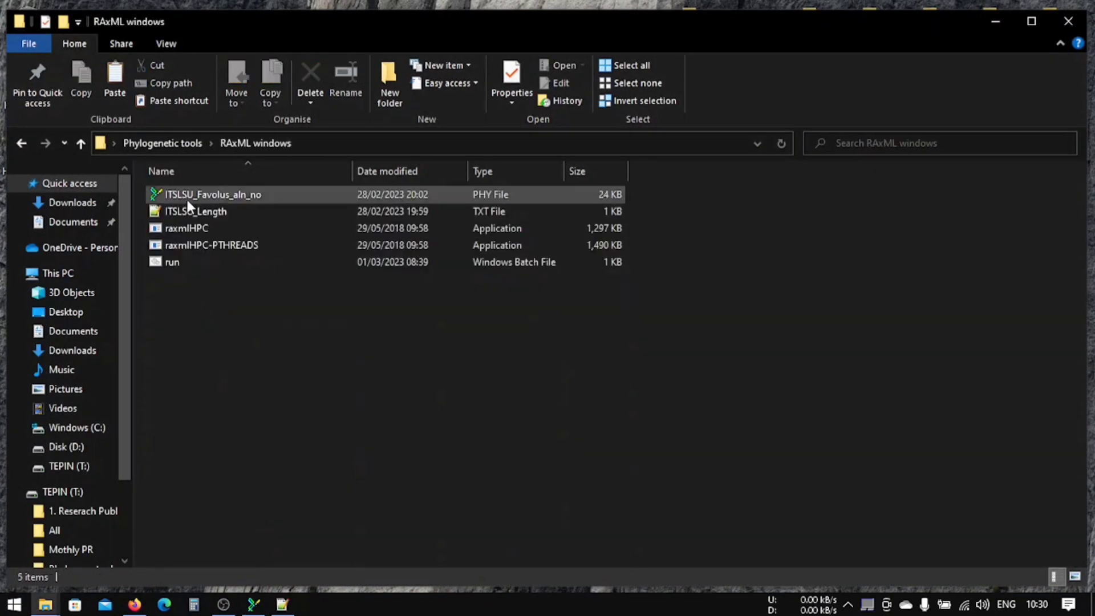
left_click(169, 261)
right_click(169, 262)
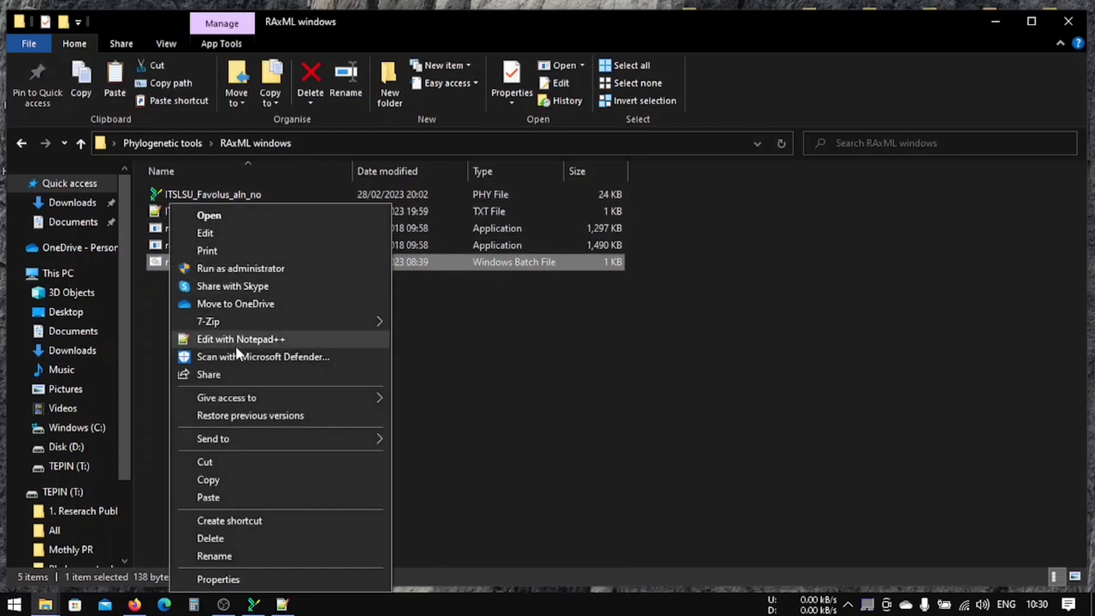
left_click(235, 346)
Paste the raxmlHPC command and pause line into run.txt and close the original run.bat tab
left_click_drag(142, 110, 3, 85)
key("ctrl+c")
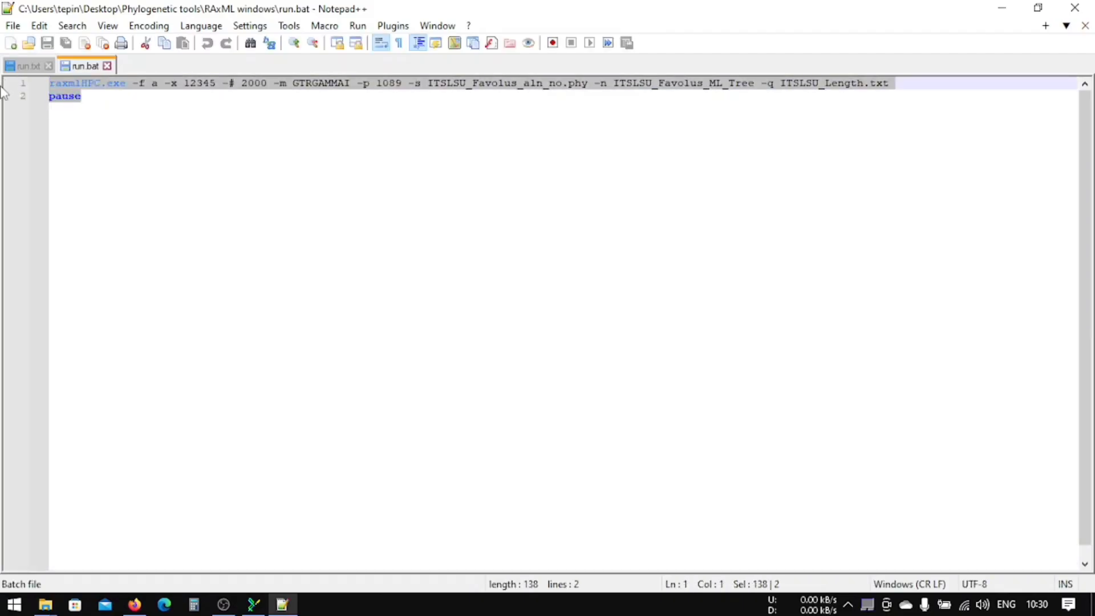
left_click(26, 67)
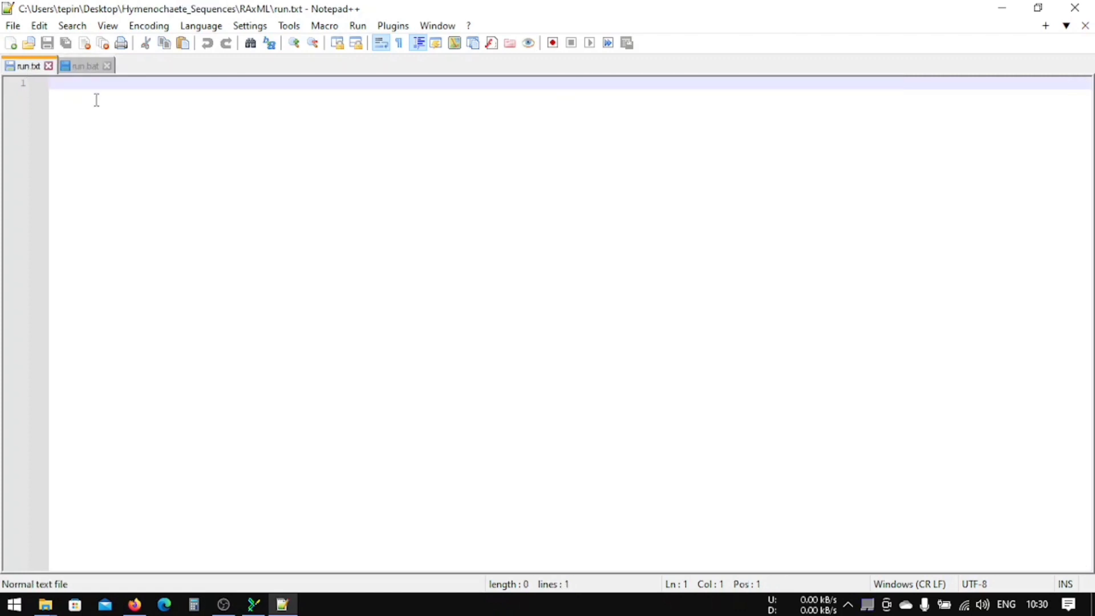
key("ctrl+v")
left_click(107, 66)
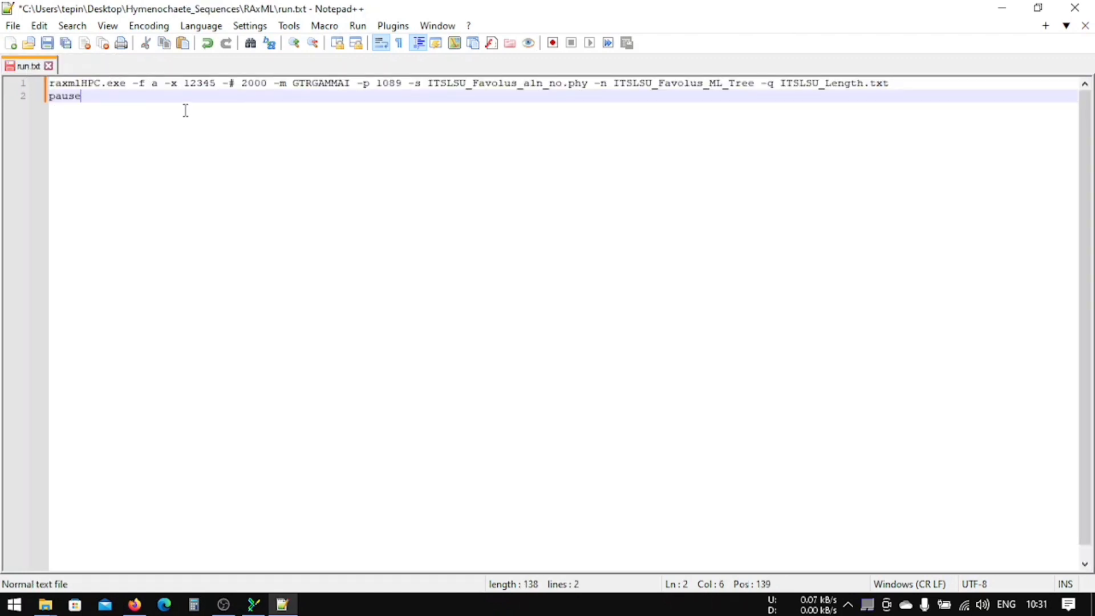
key("ctrl+a")
left_click(160, 101)
Save the document as run.bat with the file type set to All types
left_click(14, 27)
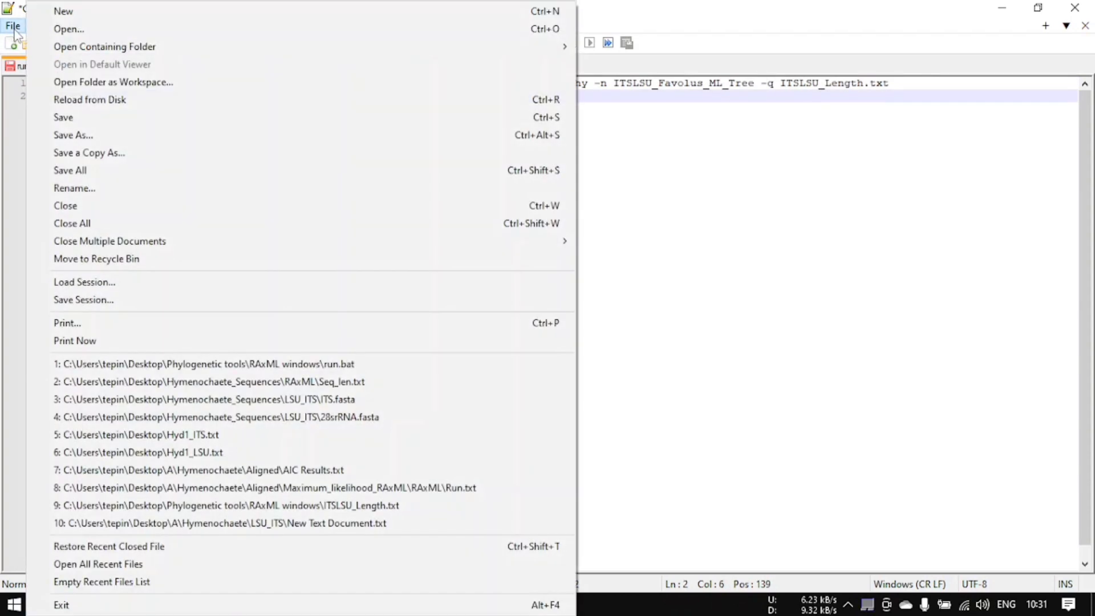
left_click(73, 134)
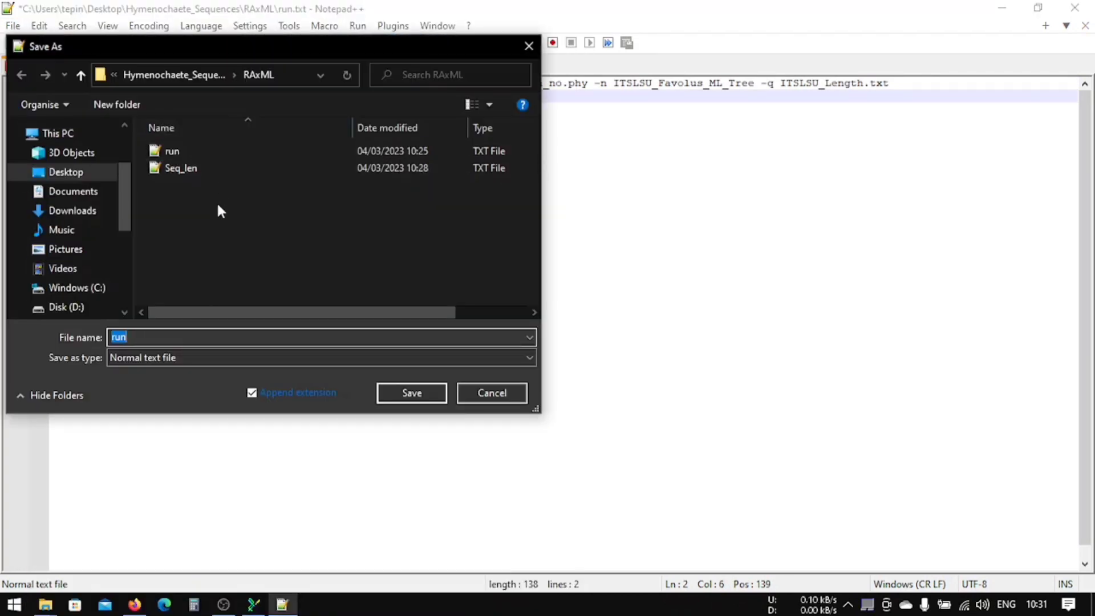
left_click(149, 358)
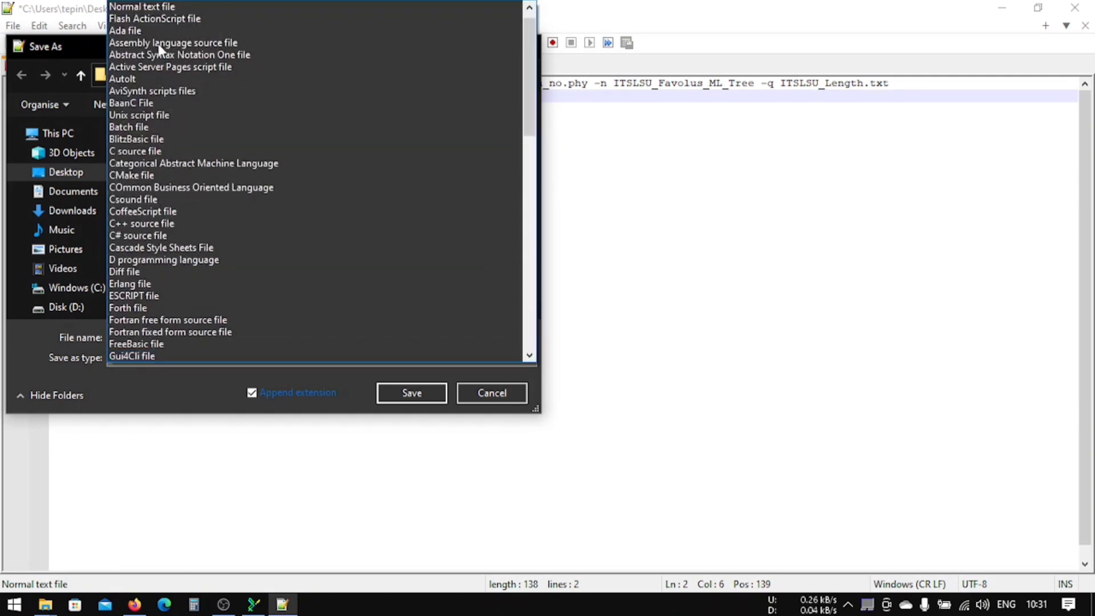
scroll(156, 35, "up", 1)
left_click(143, 10)
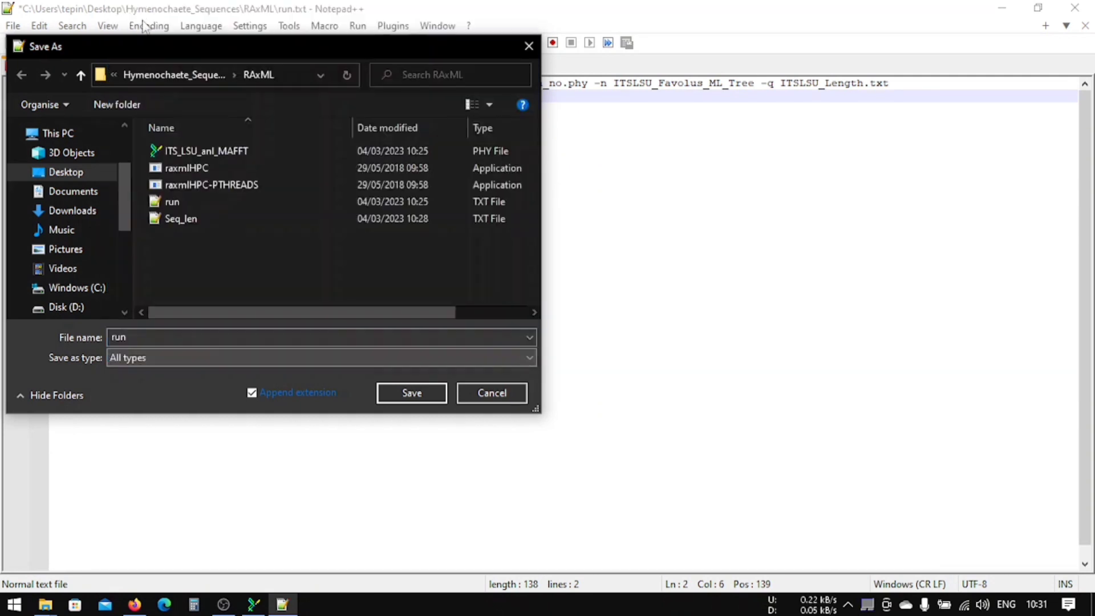
left_click(162, 337)
type(".ba")
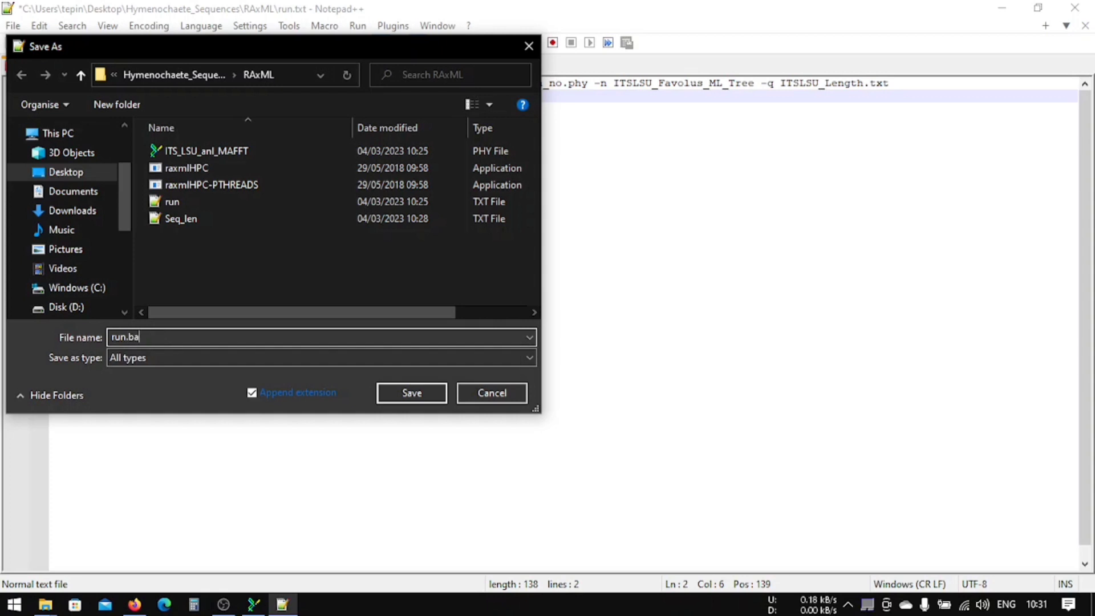
type("t")
left_click(396, 401)
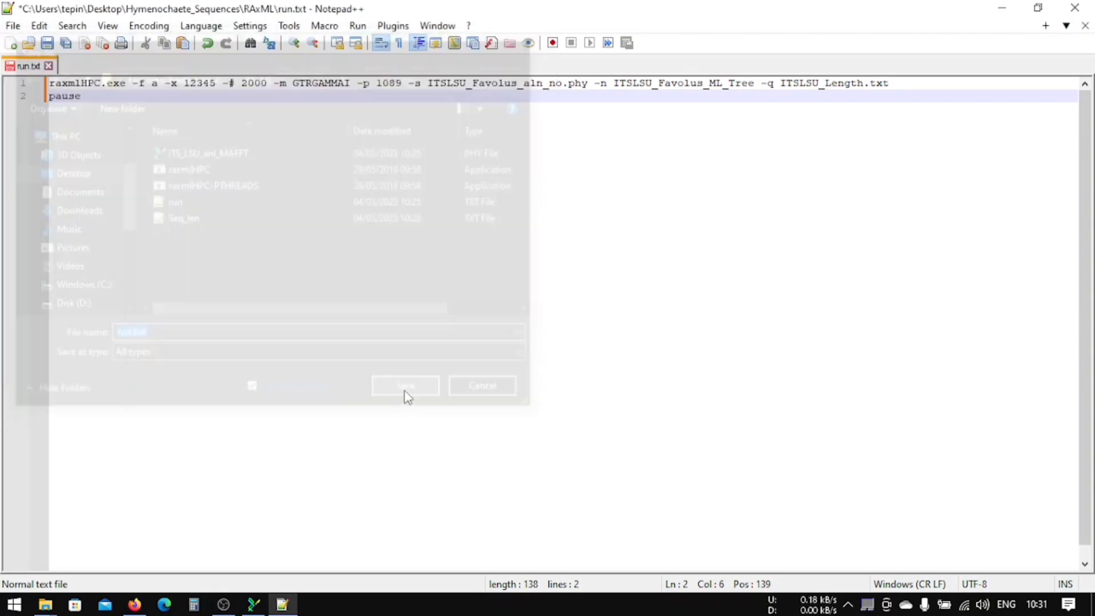
Close Notepad++ and reopen the Hymenochaete_Sequences > RAxML folder
left_click(1075, 8)
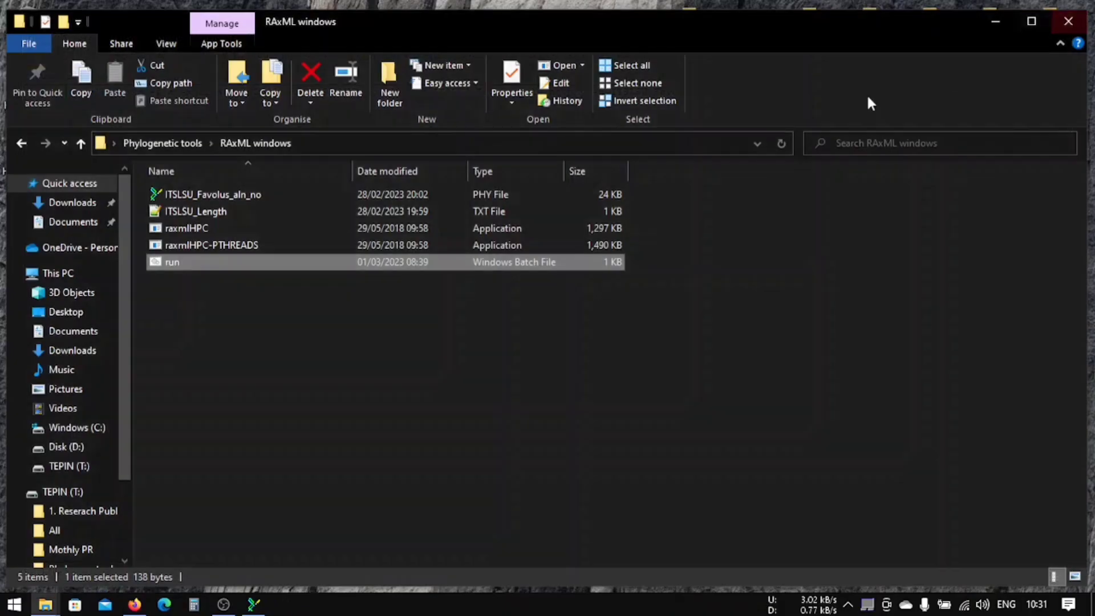
left_click(240, 285)
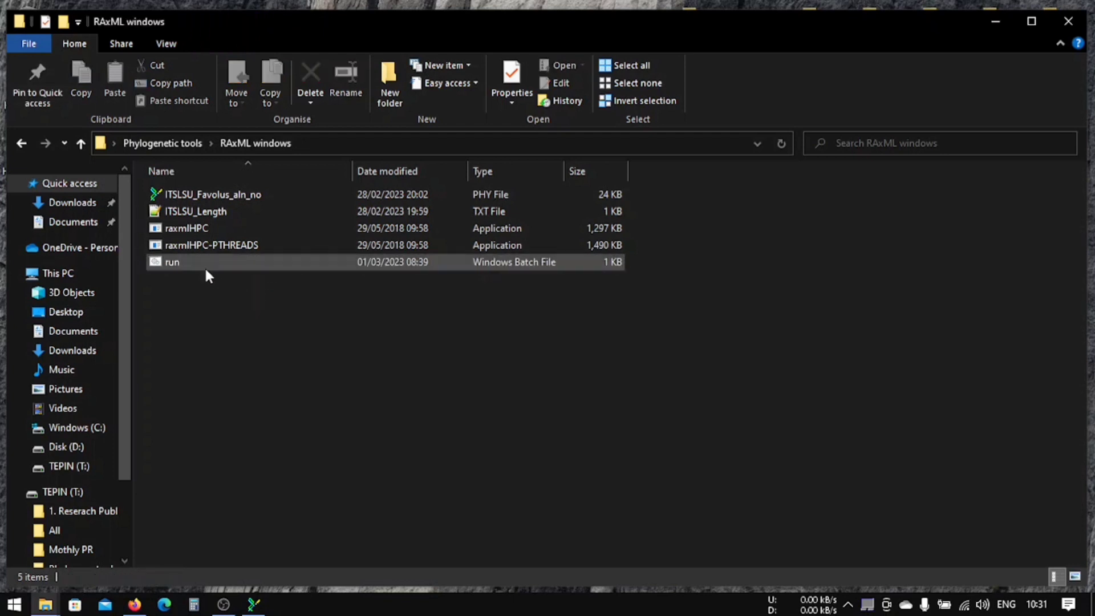
left_click(213, 215)
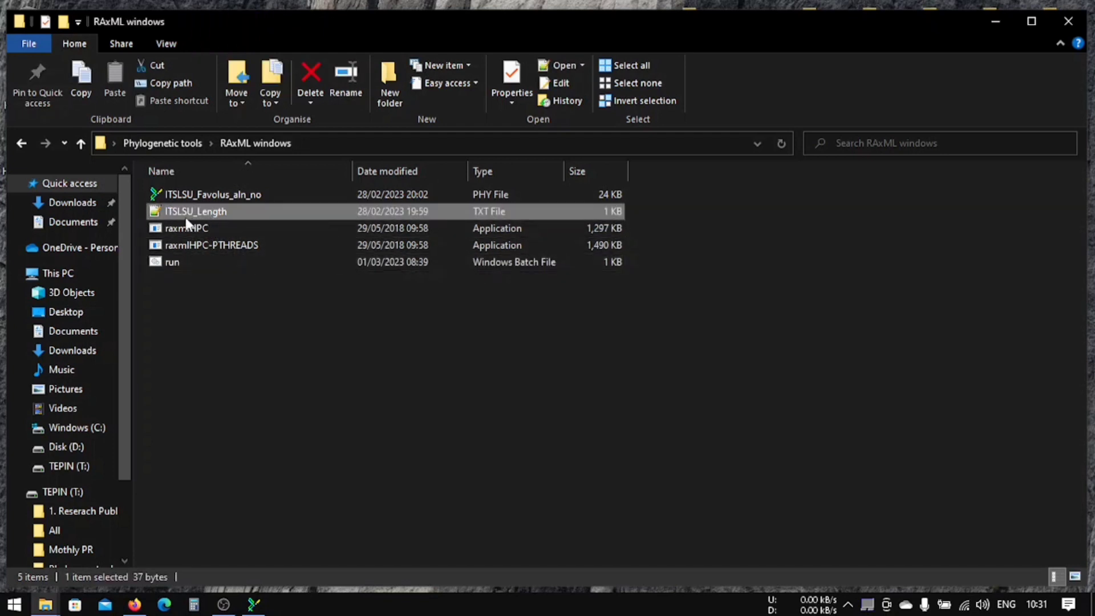
left_click(201, 274)
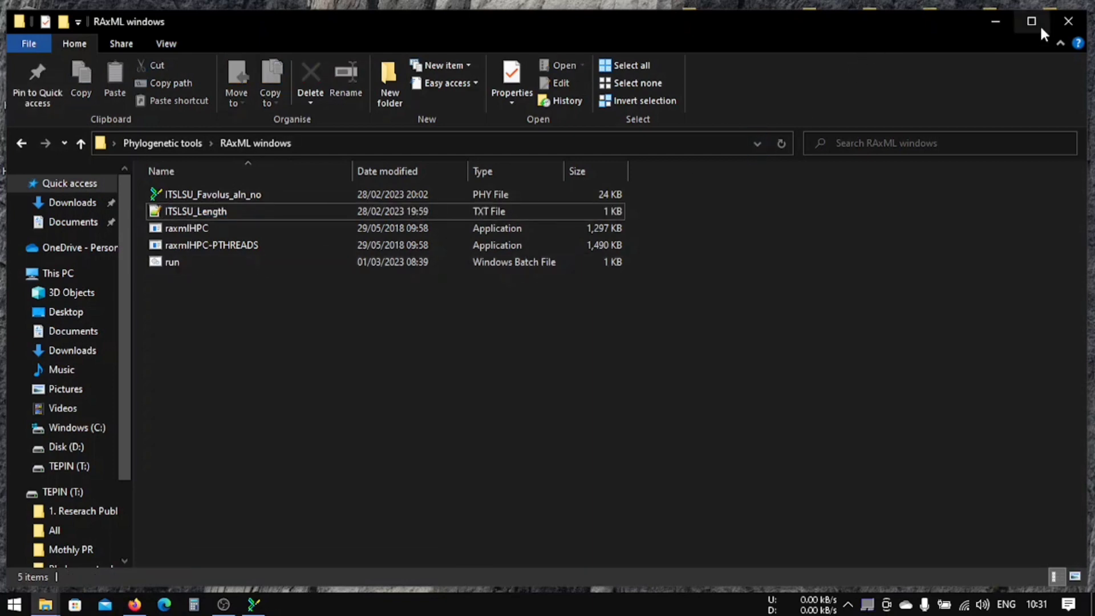
left_click(1068, 21)
double_click(382, 89)
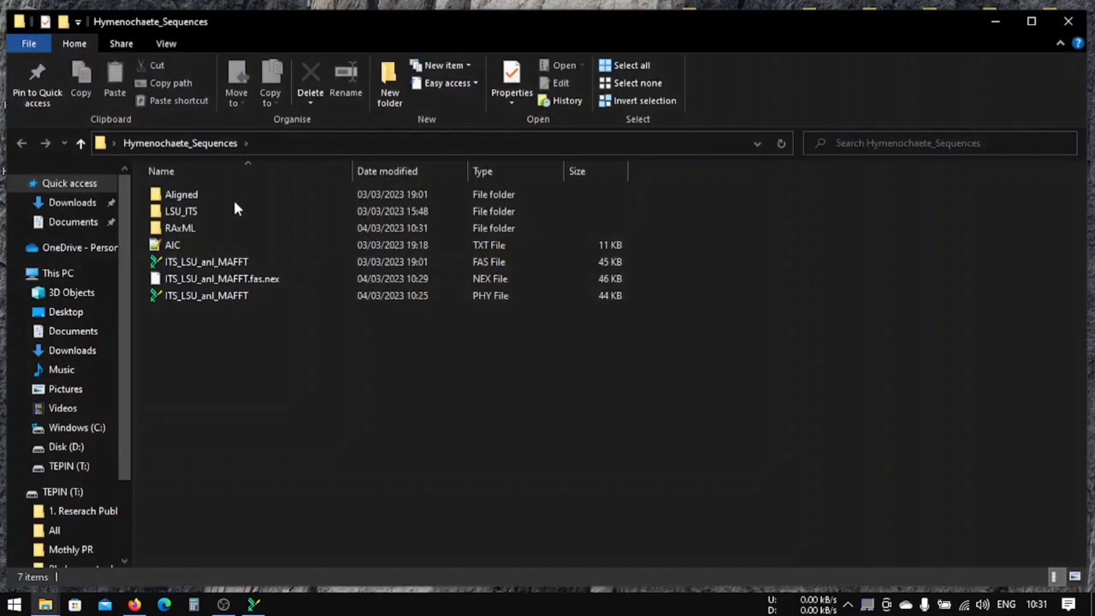
double_click(201, 228)
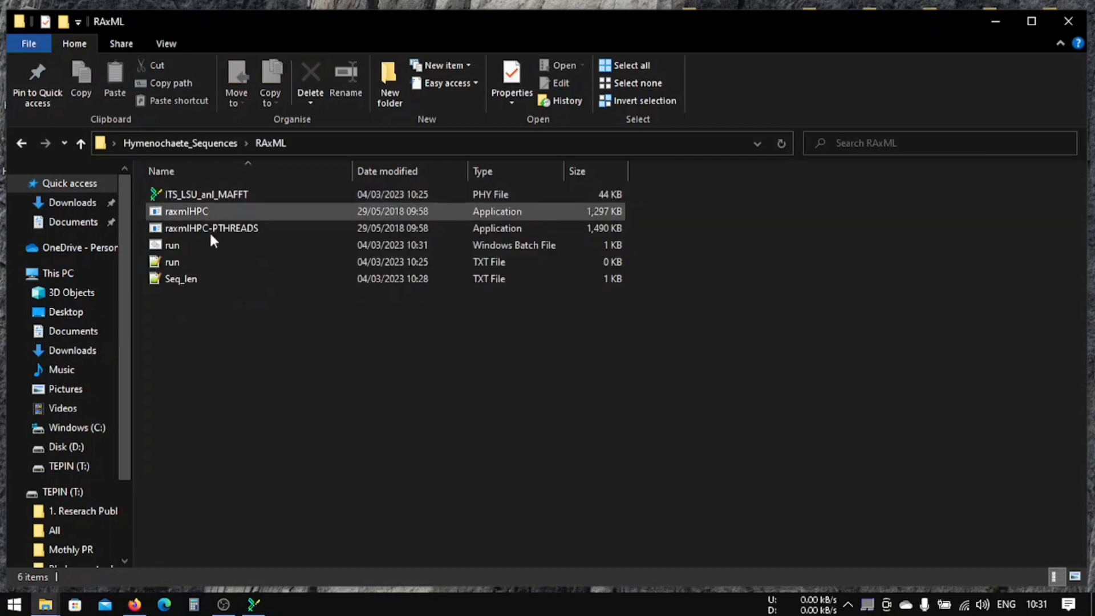
Confirm in run.bat's Properties that it has the .bat extension
left_click(191, 245)
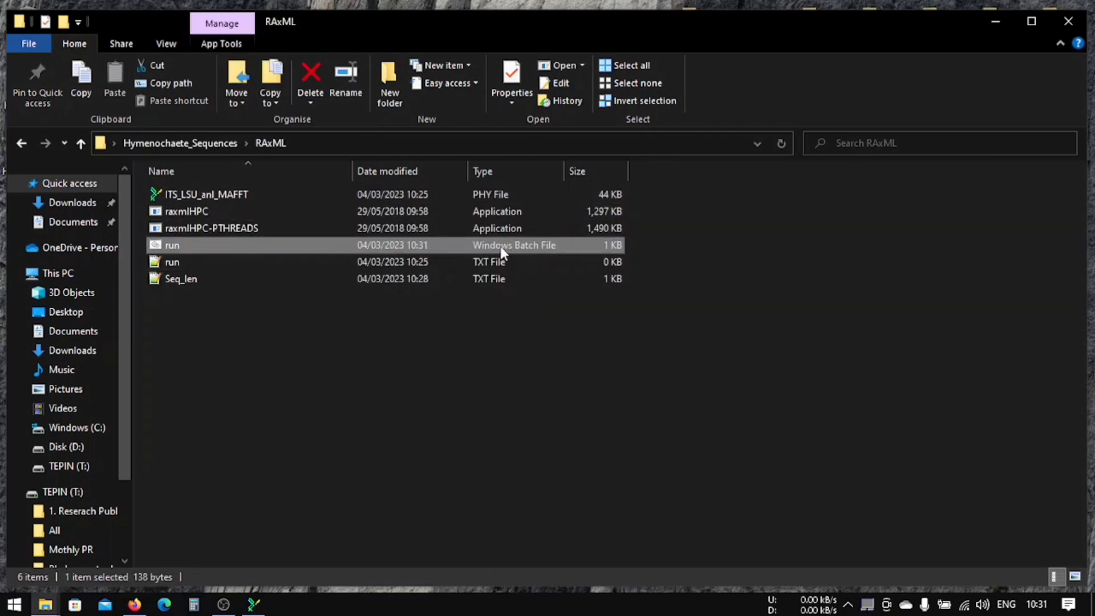
right_click(229, 251)
left_click(288, 577)
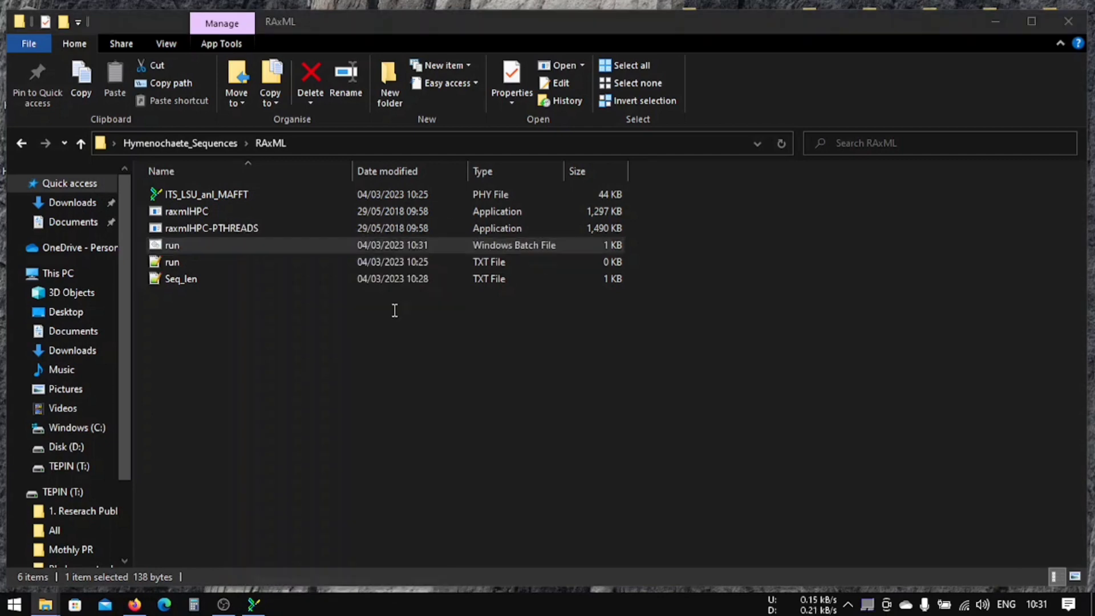
double_click(392, 281)
left_click(512, 187)
Permanently delete the empty run.txt file
left_click(222, 264)
key("Delete")
key("Return")
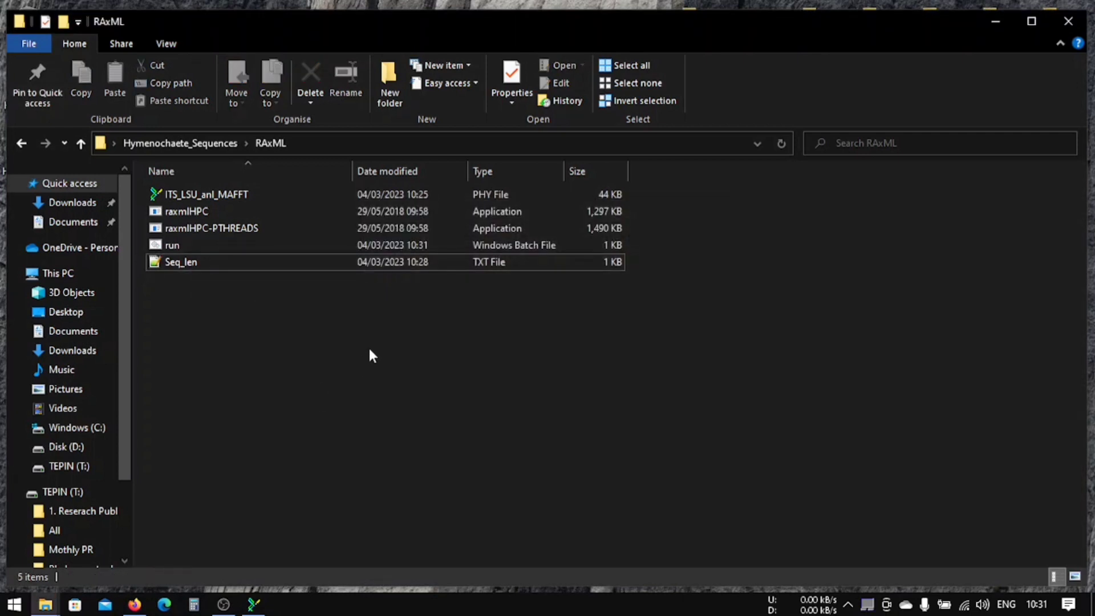
Open run.bat in Notepad++, change the -# bootstrap count from 2000 to 1000, and save
right_click(173, 246)
left_click(234, 354)
left_click_drag(211, 10, 464, 112)
left_click(392, 188)
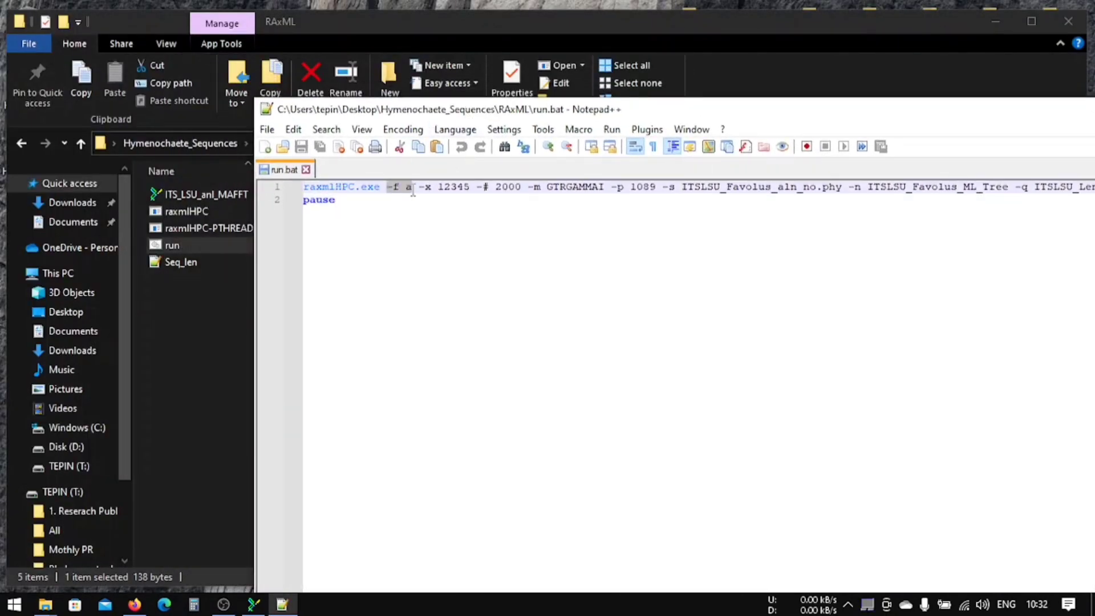
double_click(408, 187)
double_click(452, 187)
double_click(513, 188)
left_click(474, 189)
left_click_drag(478, 188, 503, 189)
left_click(496, 188)
type("1")
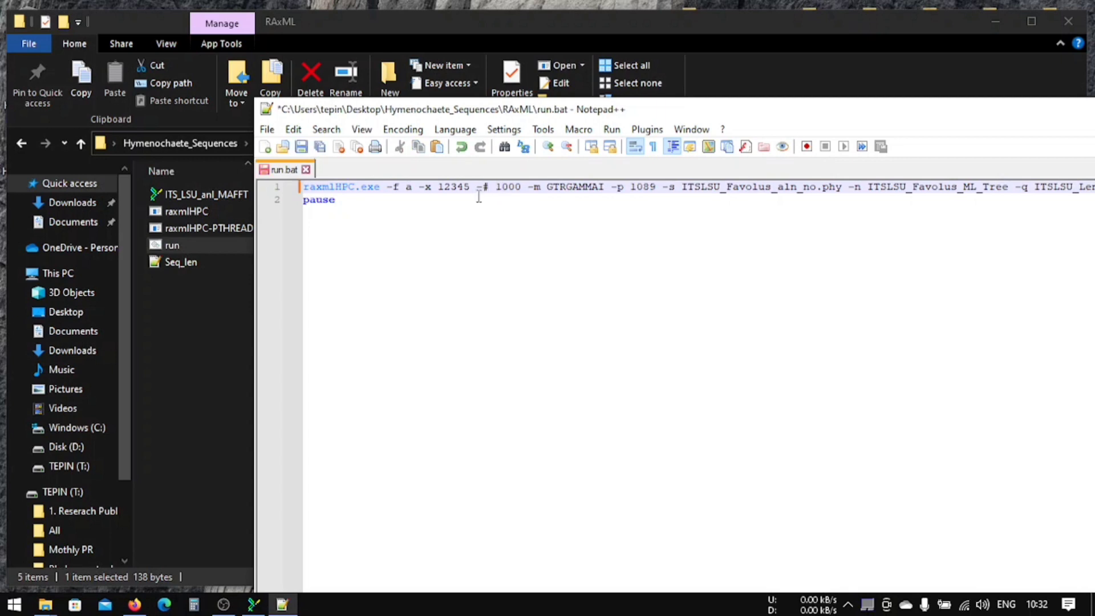
left_click(301, 147)
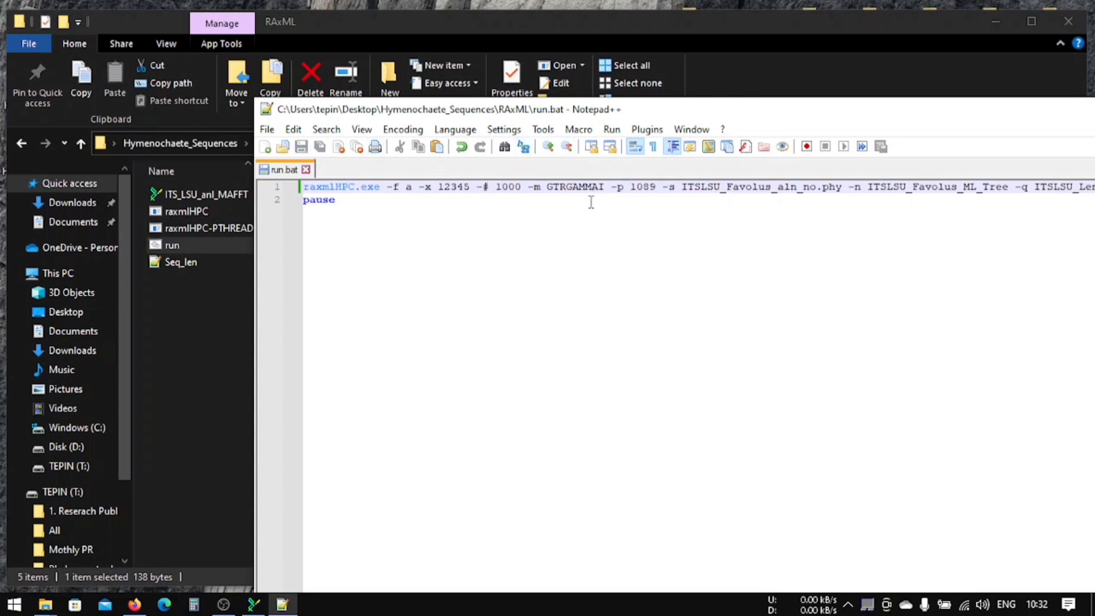
Check the GTRGAMMAI model, parsimony seed 1089 and old alignment name, then select ITS_LSU_anl_MAFFT in Explorer
double_click(573, 187)
left_click_drag(596, 113, 563, 50)
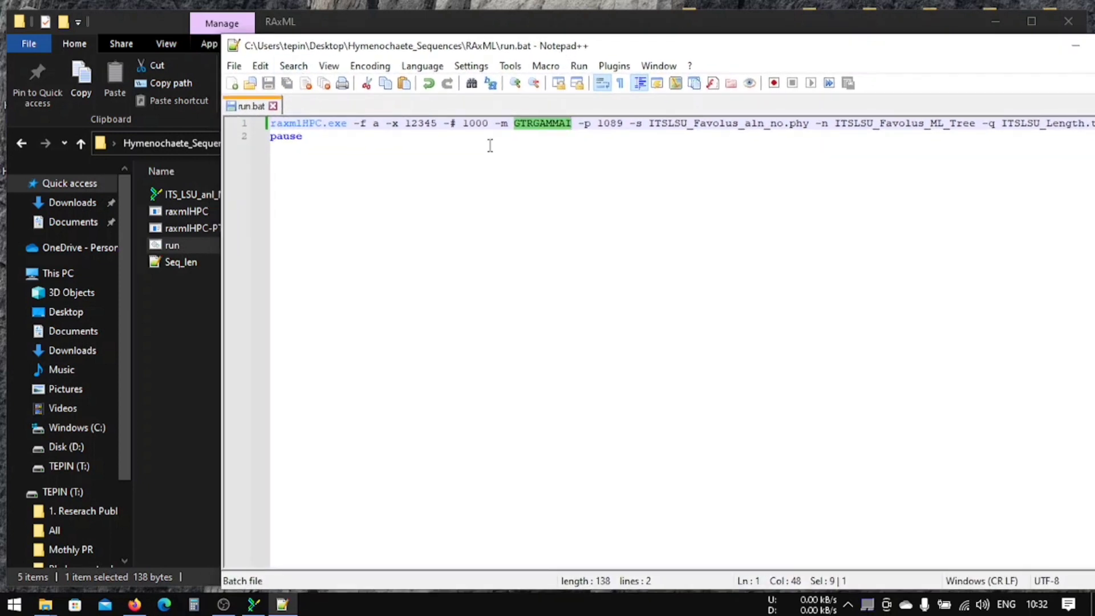
double_click(556, 124)
key("Right")
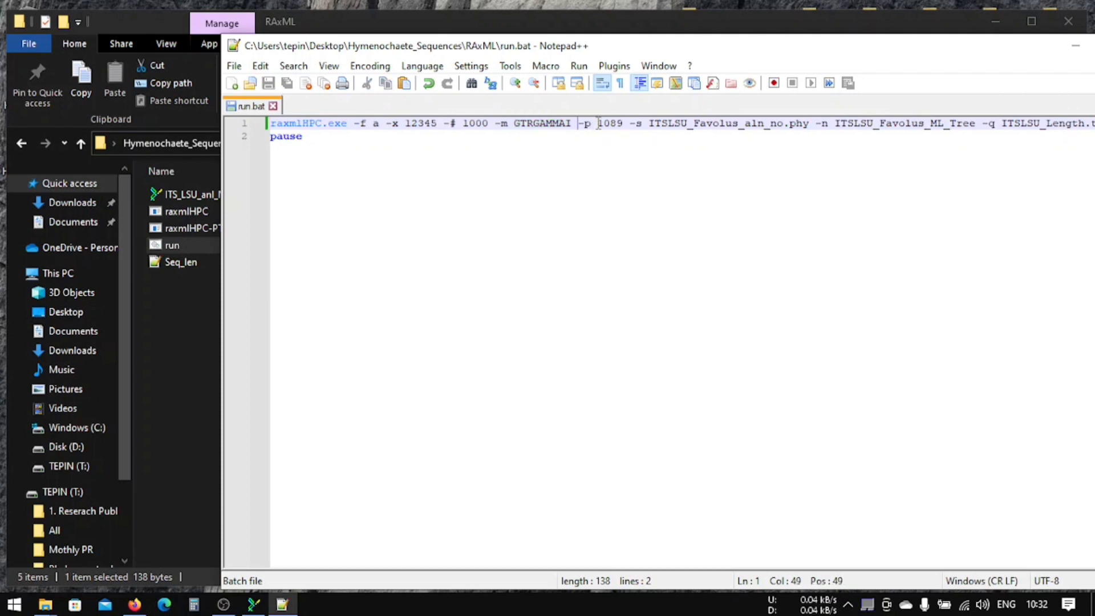
left_click_drag(597, 124, 623, 124)
left_click(597, 135)
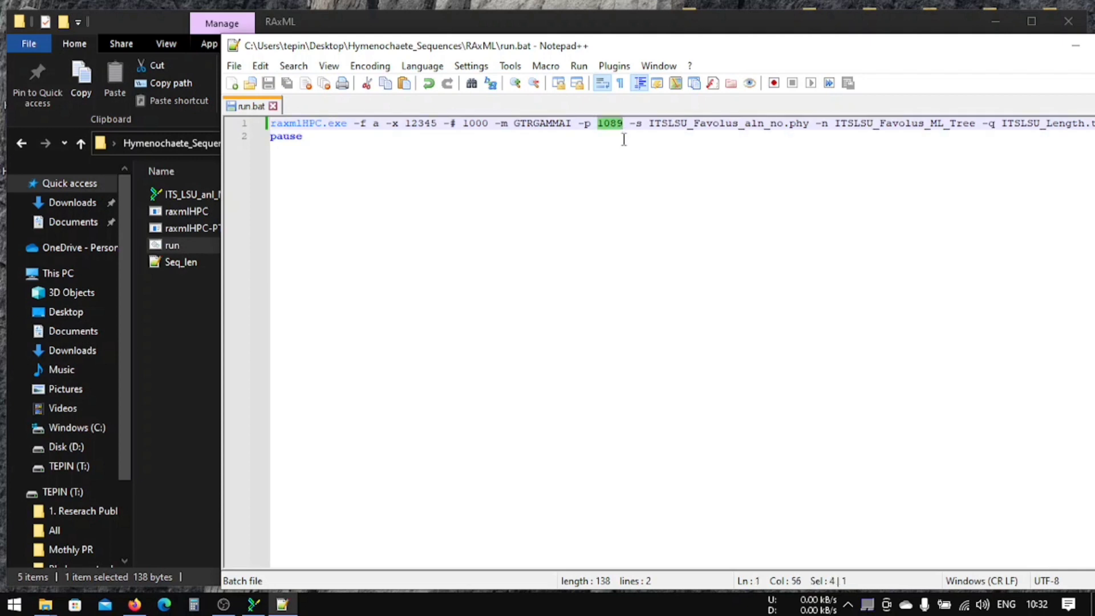
left_click_drag(650, 123, 808, 124)
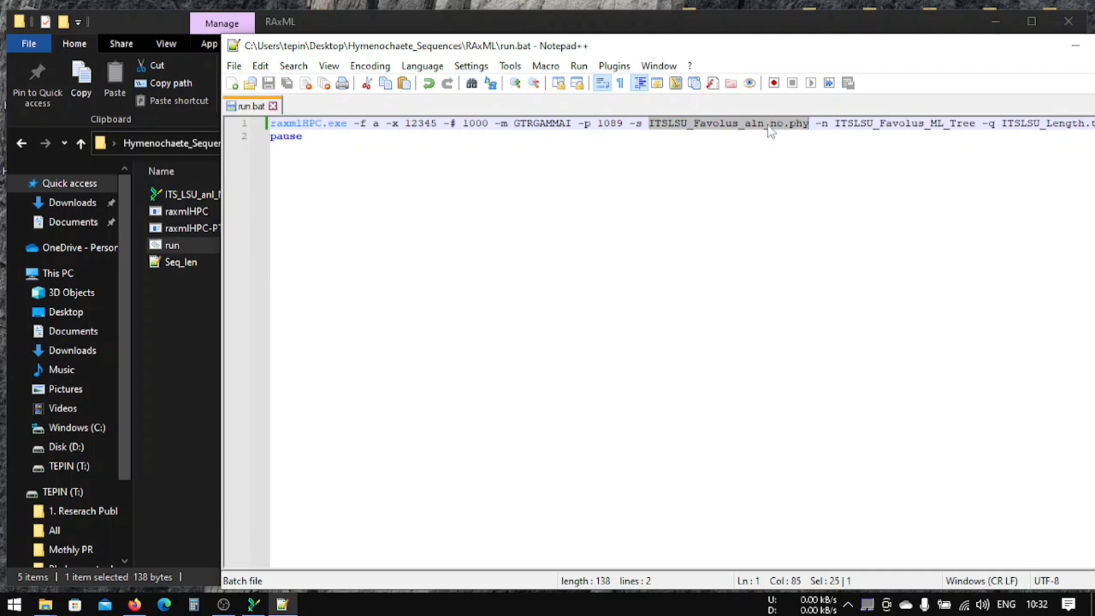
left_click(201, 194)
Set the -s alignment file in run.bat to ITS_LSU_anl_MAFFT.phy
left_click(221, 194)
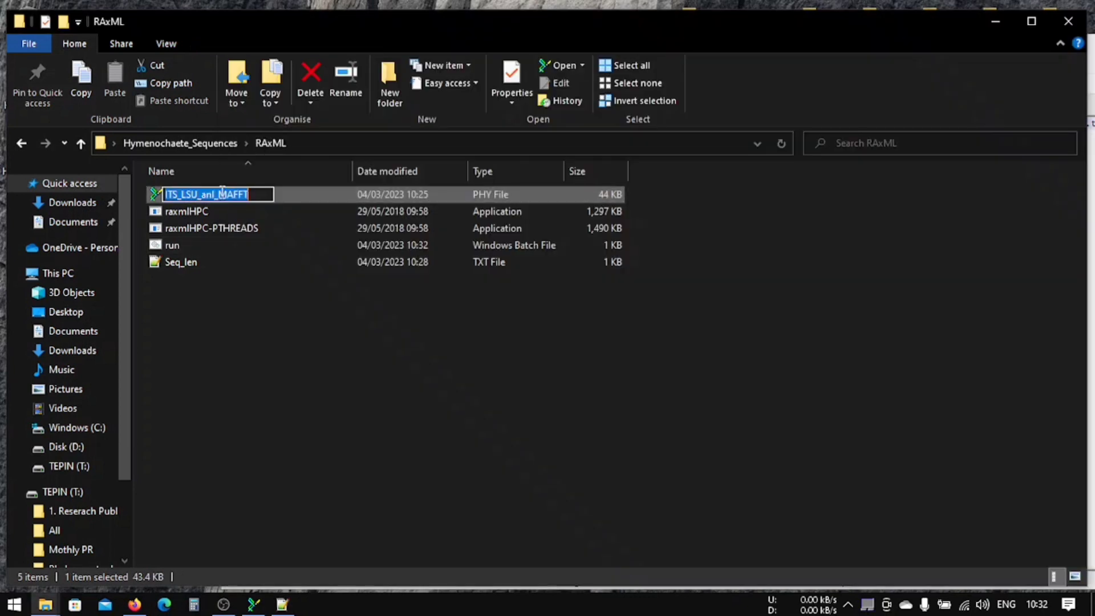
key("ctrl+c")
left_click(282, 604)
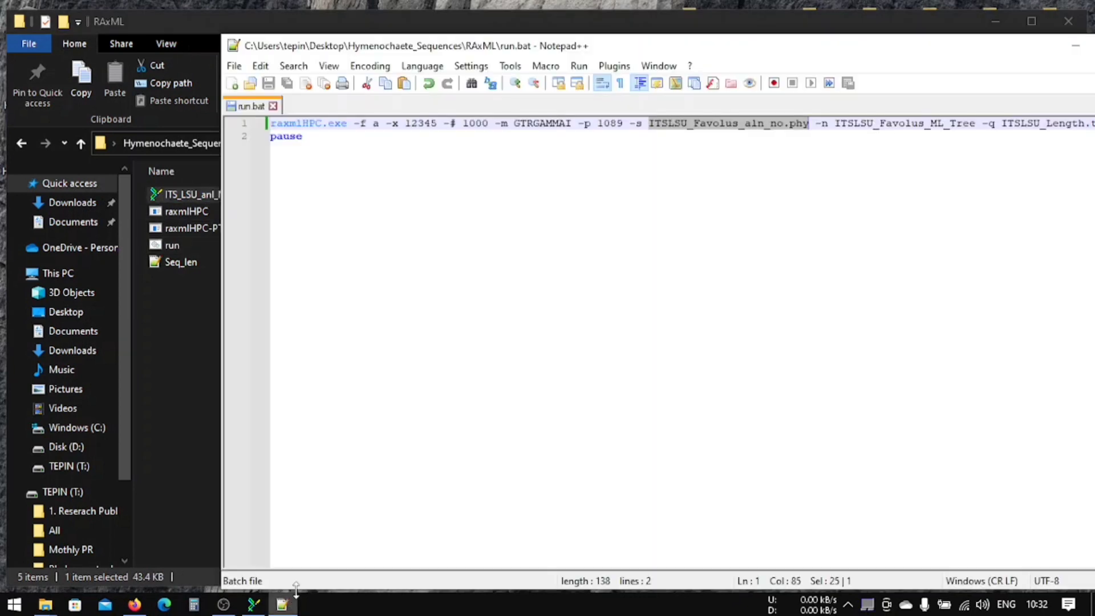
key("ctrl+v")
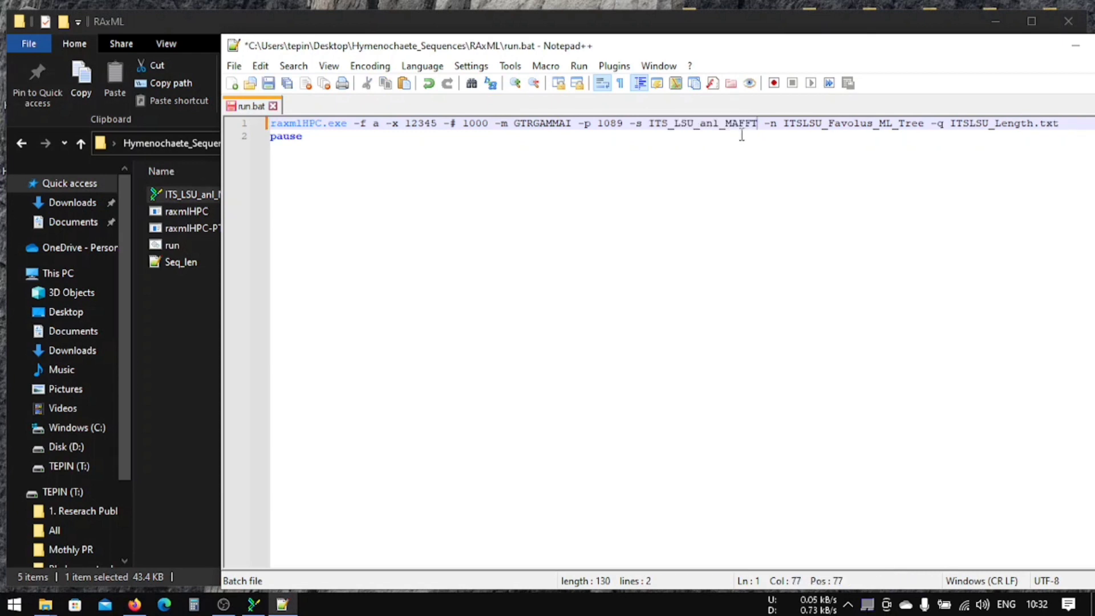
type(".phy")
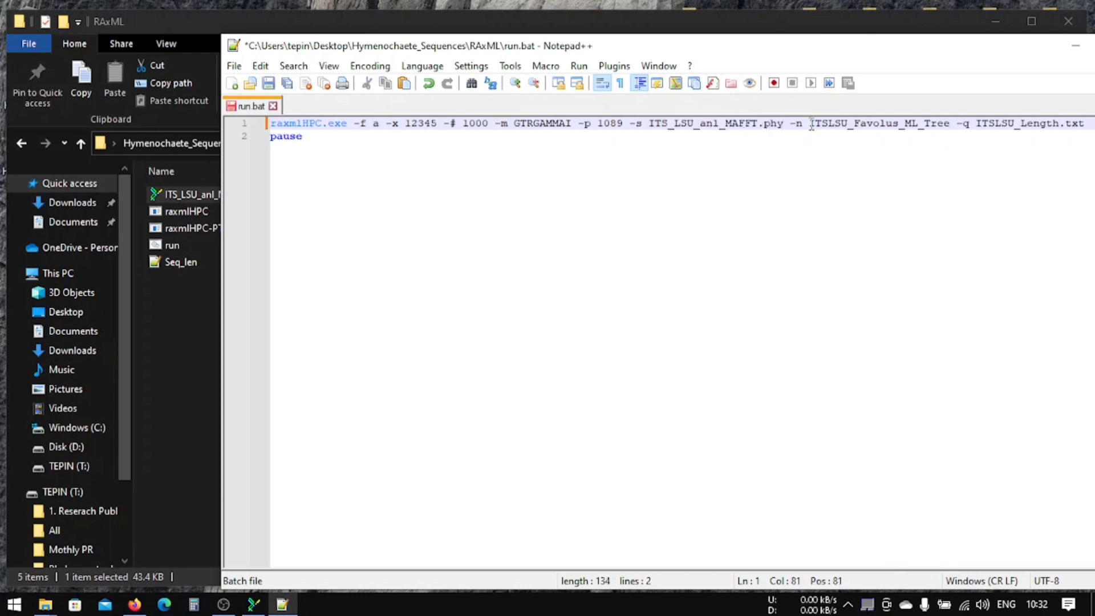
Replace the -n run name ITSLSU_Favolus_ML_Tree with ITS_LSU_anl_MAFFT_Tree
left_click_drag(811, 123, 952, 124)
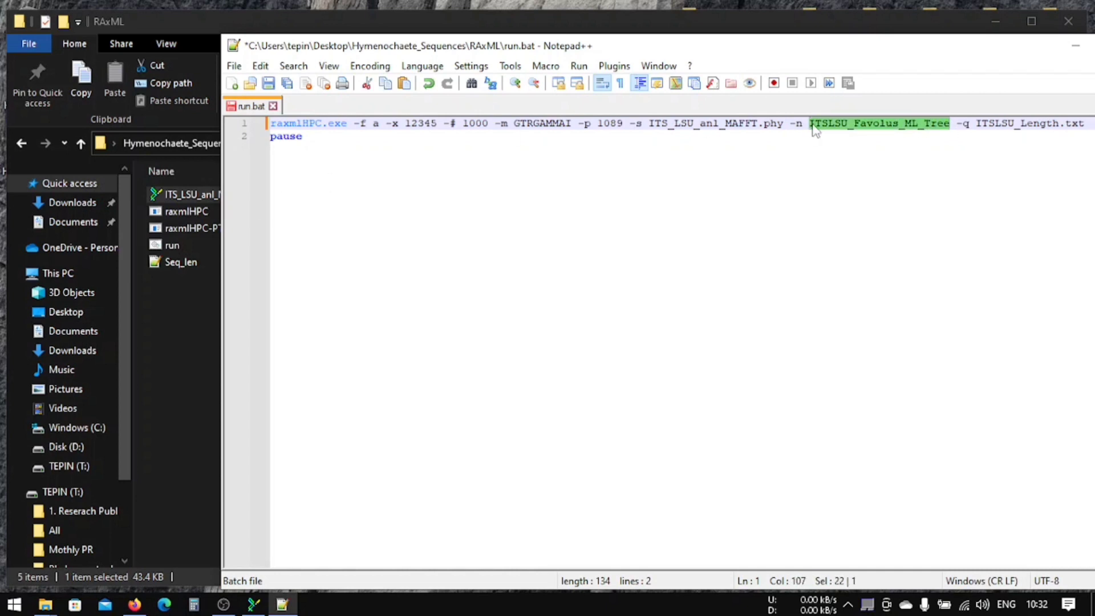
key("ctrl+v")
type("_Tree")
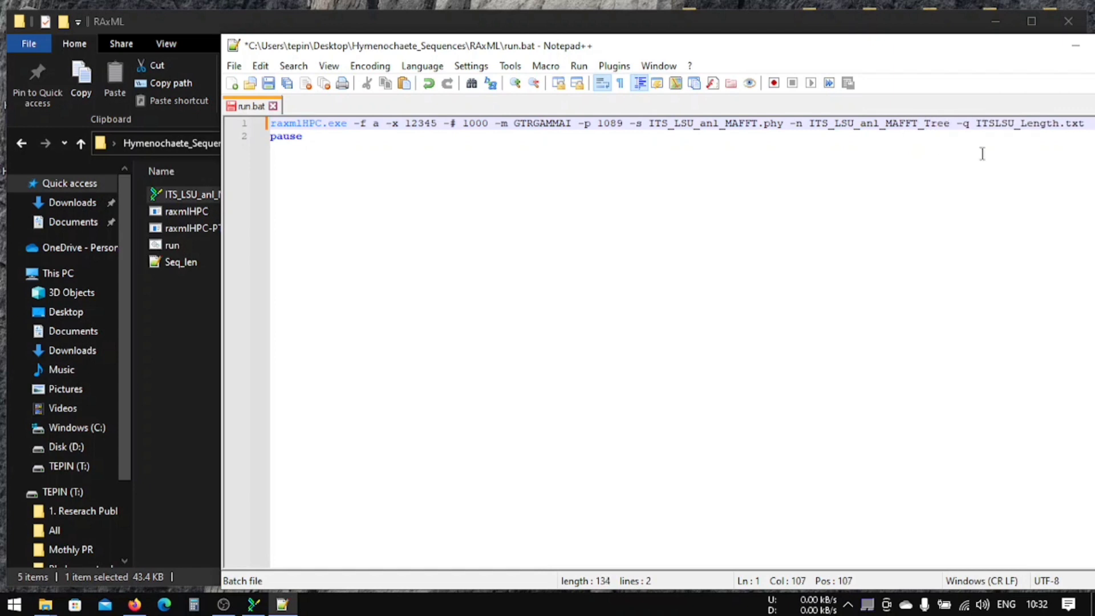
left_click(1057, 143)
left_click(1046, 123)
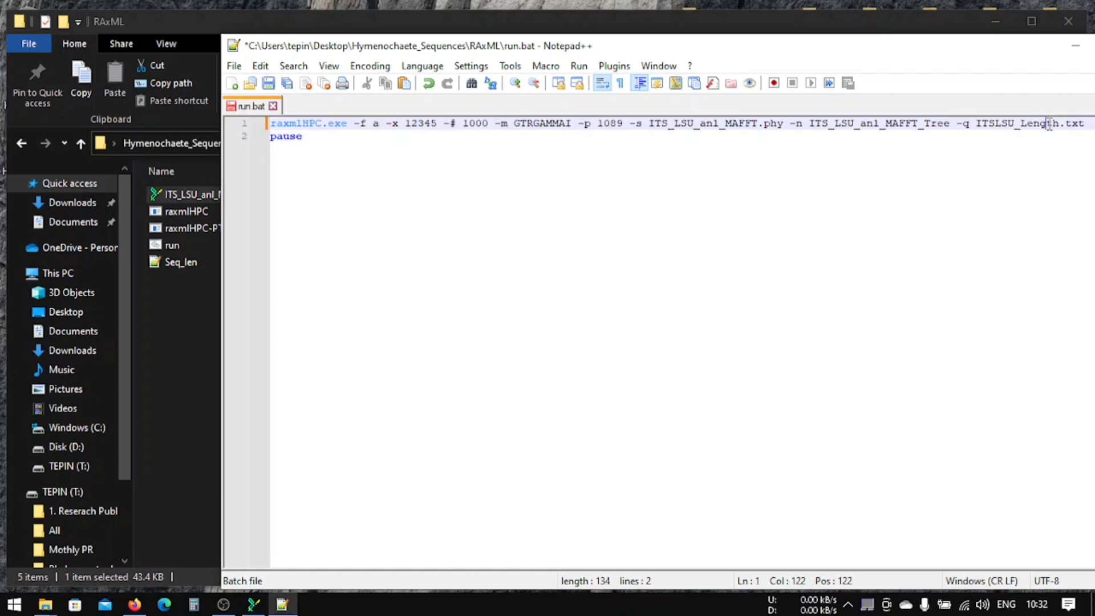
left_click(976, 123)
left_click_drag(976, 124, 1053, 124)
Replace the -q partition file ITSLSU_Length.txt with Seq_len.txt
left_click(183, 262)
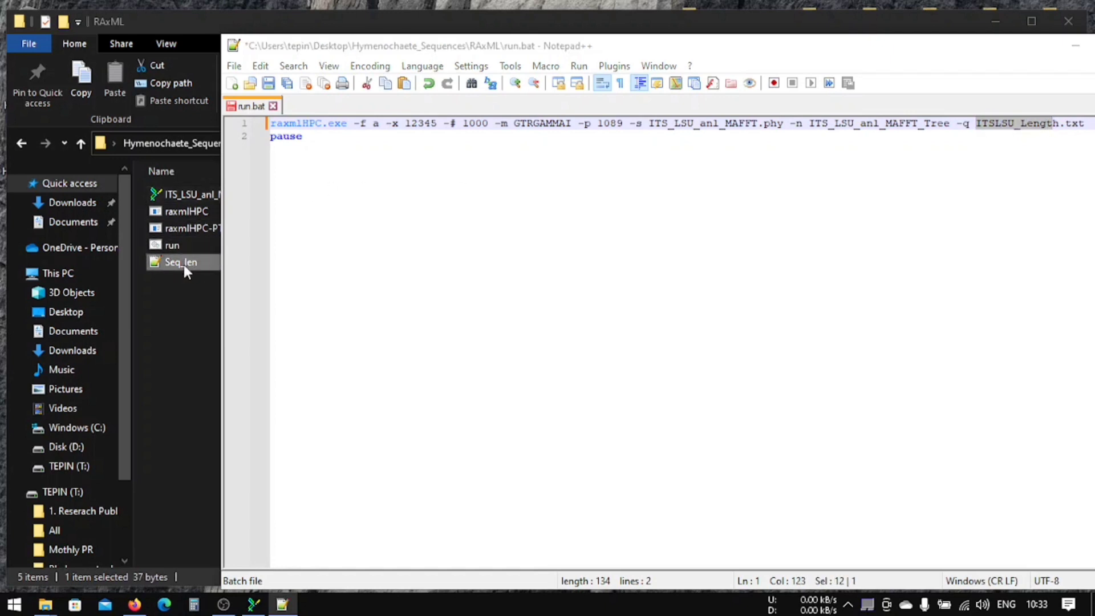
left_click(184, 265)
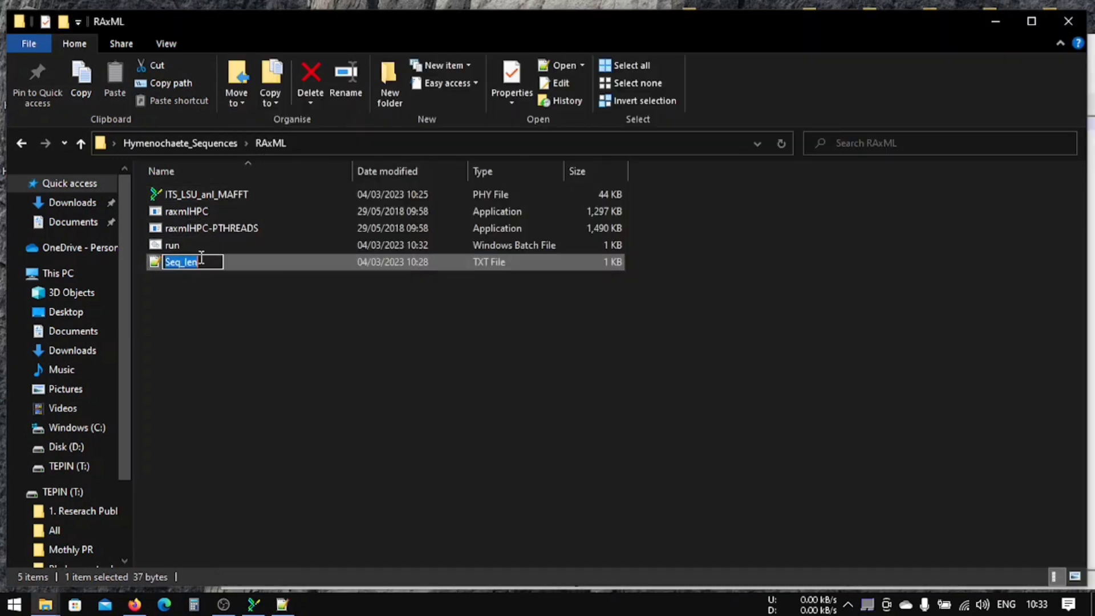
left_click(282, 605)
left_click(971, 123)
left_click_drag(977, 124, 1086, 127)
key("ctrl+v")
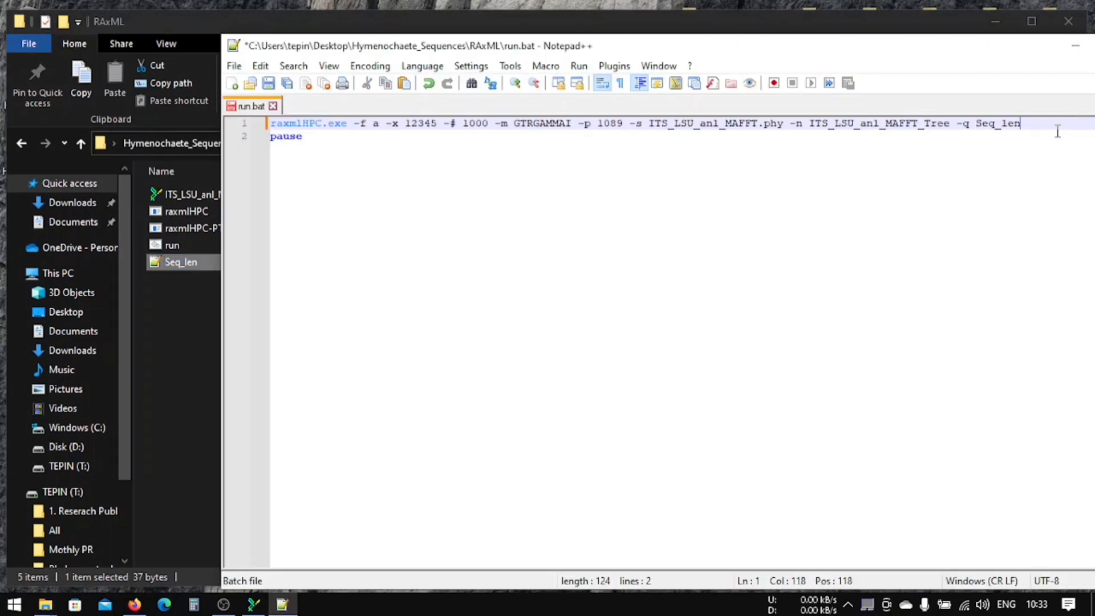
type(".txt")
Review the command's seed 1089, model GTRGAMMAI and bootstrap count 1000
left_click_drag(976, 123, 1046, 132)
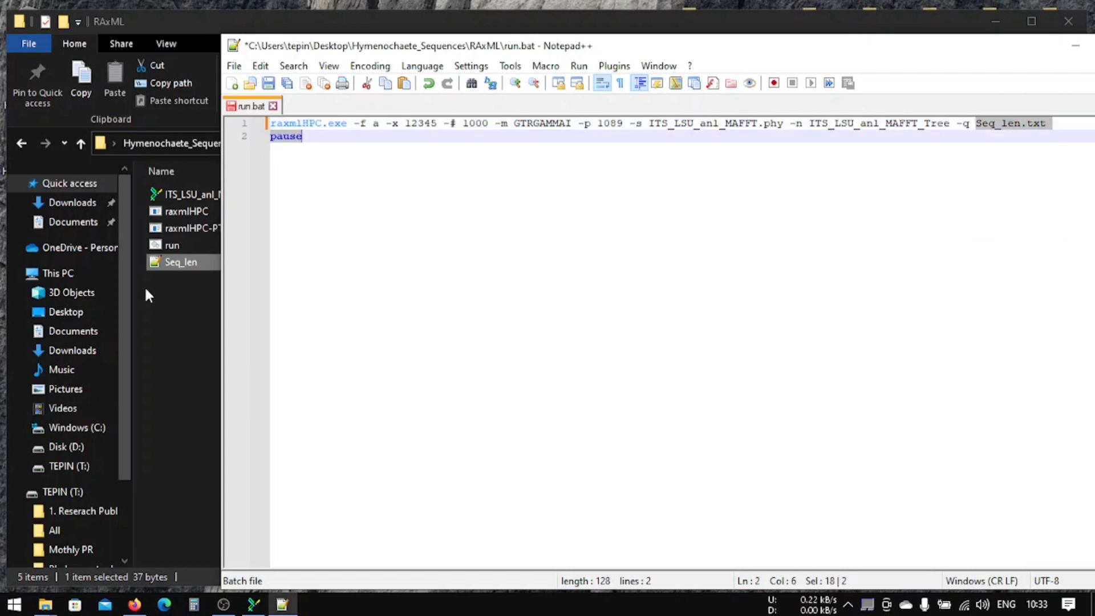
left_click(877, 125)
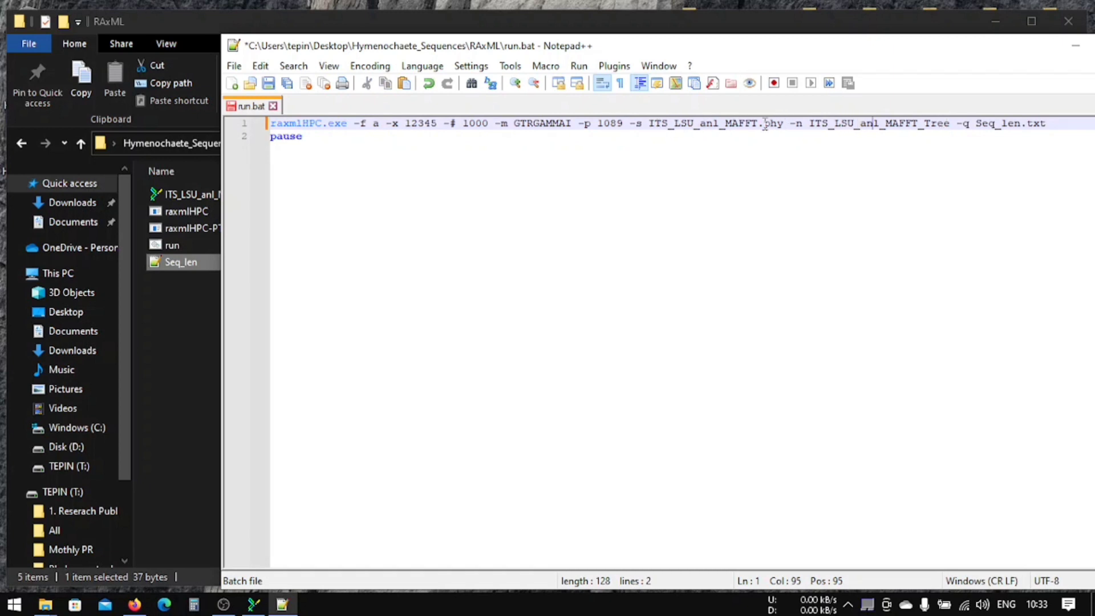
double_click(605, 124)
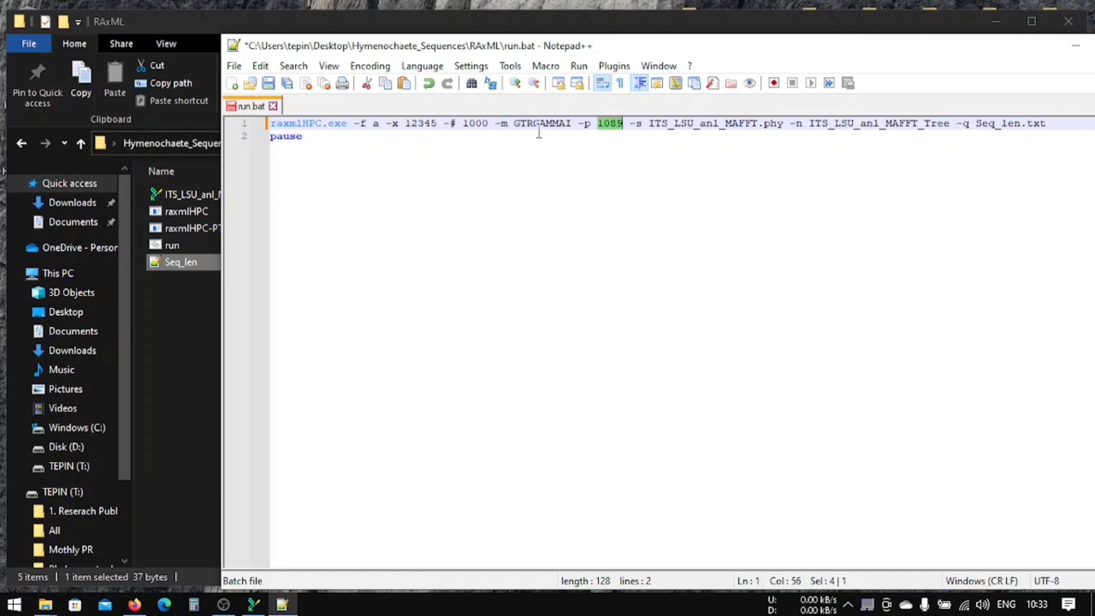
double_click(534, 124)
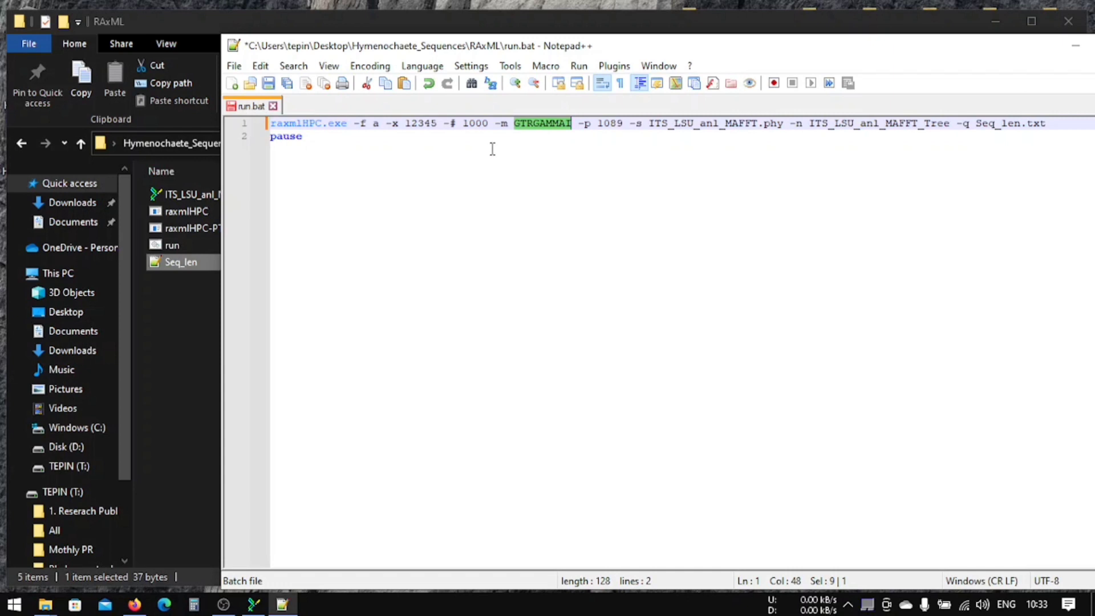
double_click(475, 125)
left_click(474, 125)
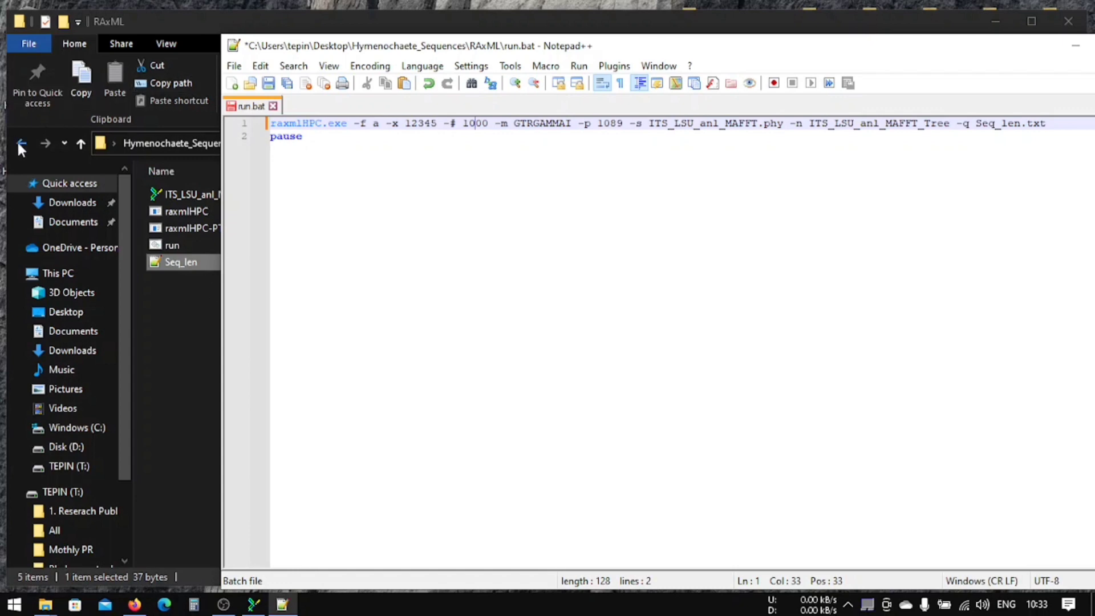
Minimize File Explorer and Notepad++ to show the desktop
left_click(995, 21)
left_click_drag(717, 46, 606, 39)
left_click(964, 40)
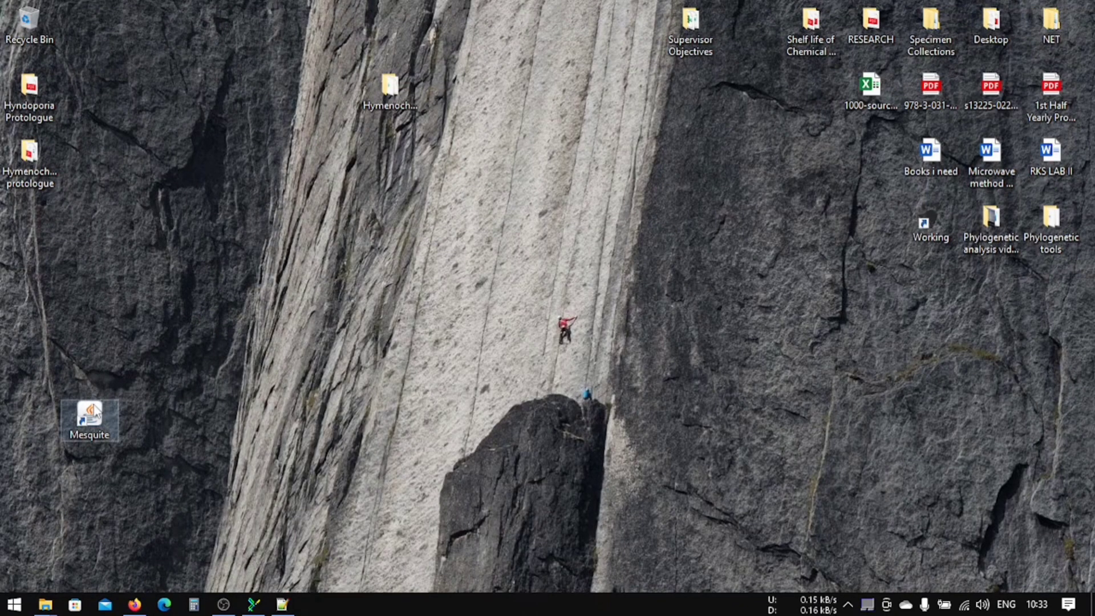
Open AIC.txt in Hymenochaete_Sequences and copy the best-fit model GTR+I+G
left_click_drag(89, 417, 33, 220)
double_click(397, 94)
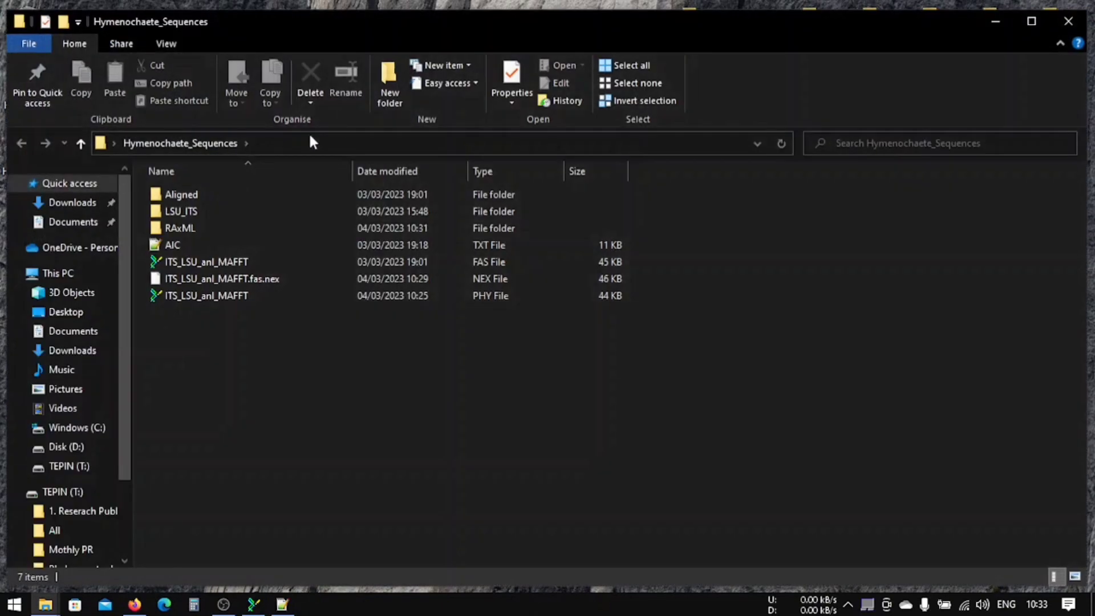
double_click(190, 242)
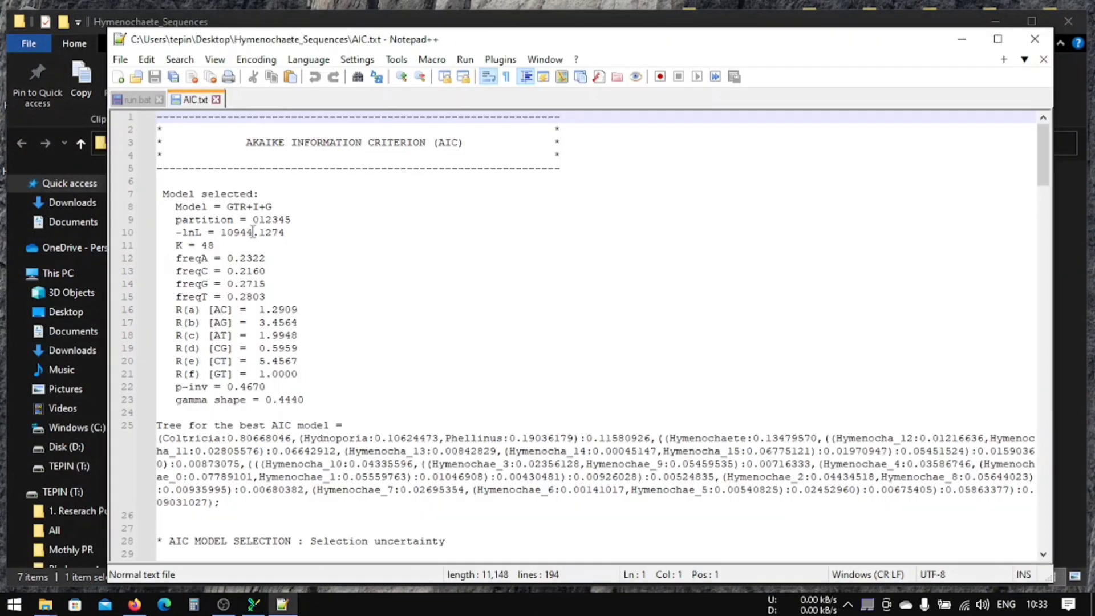
left_click_drag(227, 207, 274, 206)
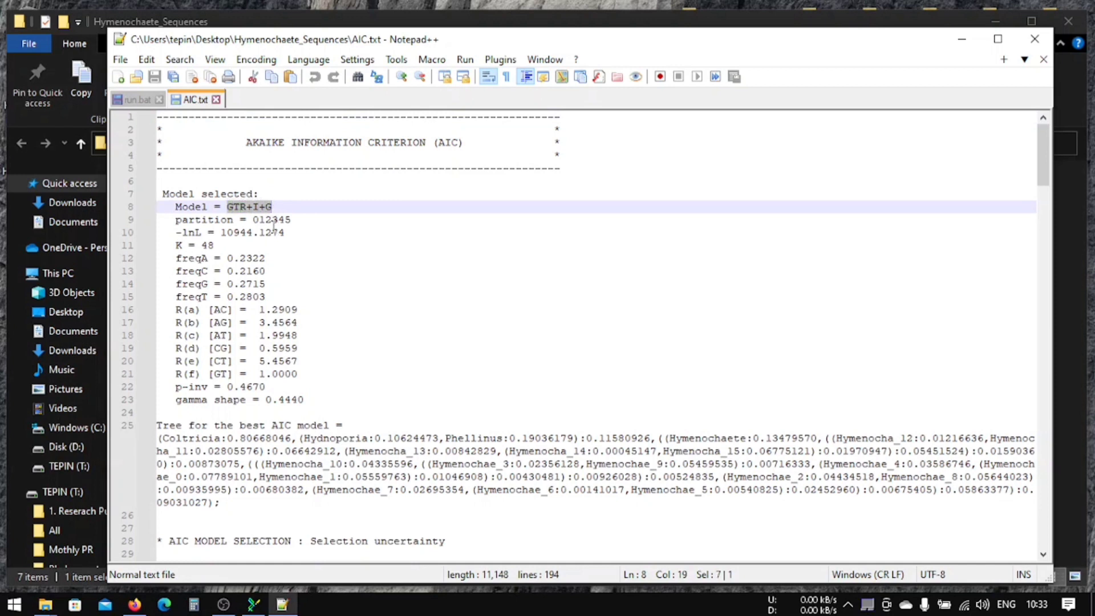
left_click_drag(227, 207, 272, 207)
key("ctrl+c")
Replace GTRGAMMAI with GTR+I+G as the -m model in run.bat
left_click(288, 609)
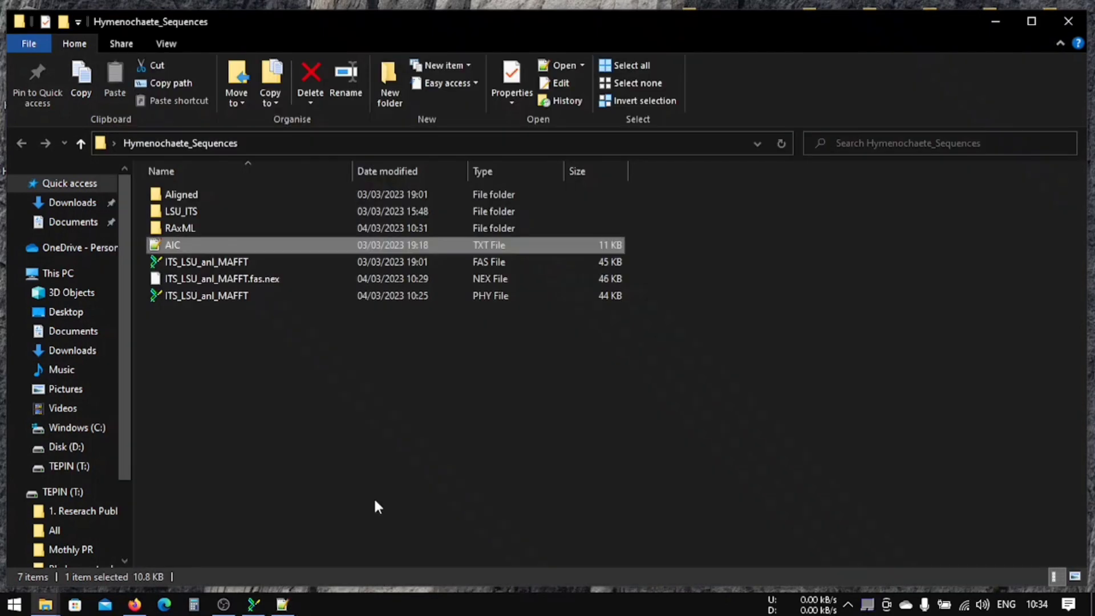
left_click(282, 605)
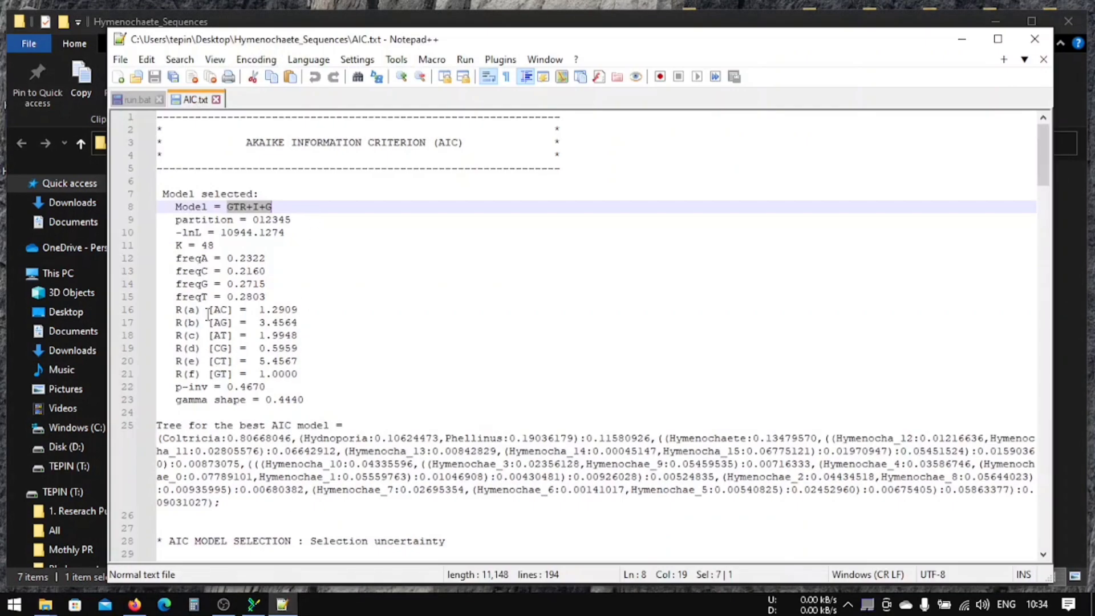
left_click(138, 102)
double_click(427, 117)
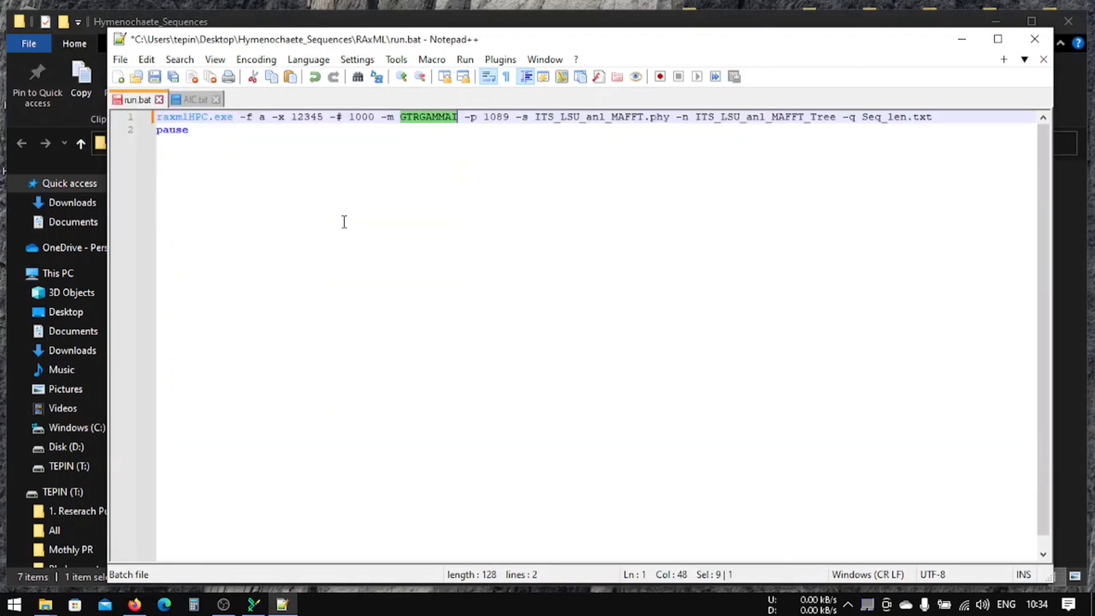
left_click(193, 100)
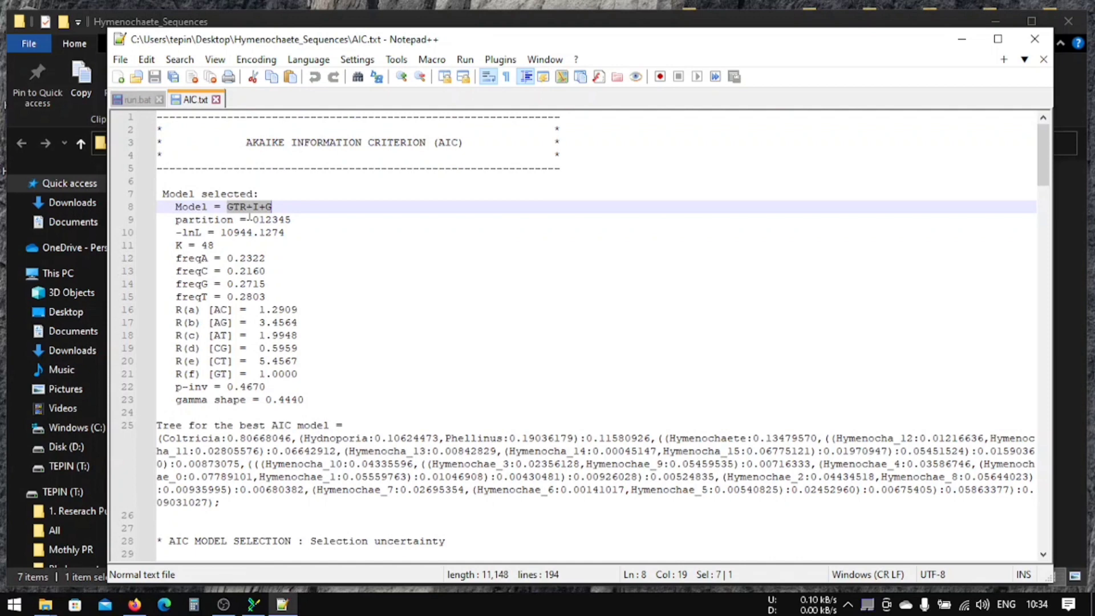
left_click(143, 101)
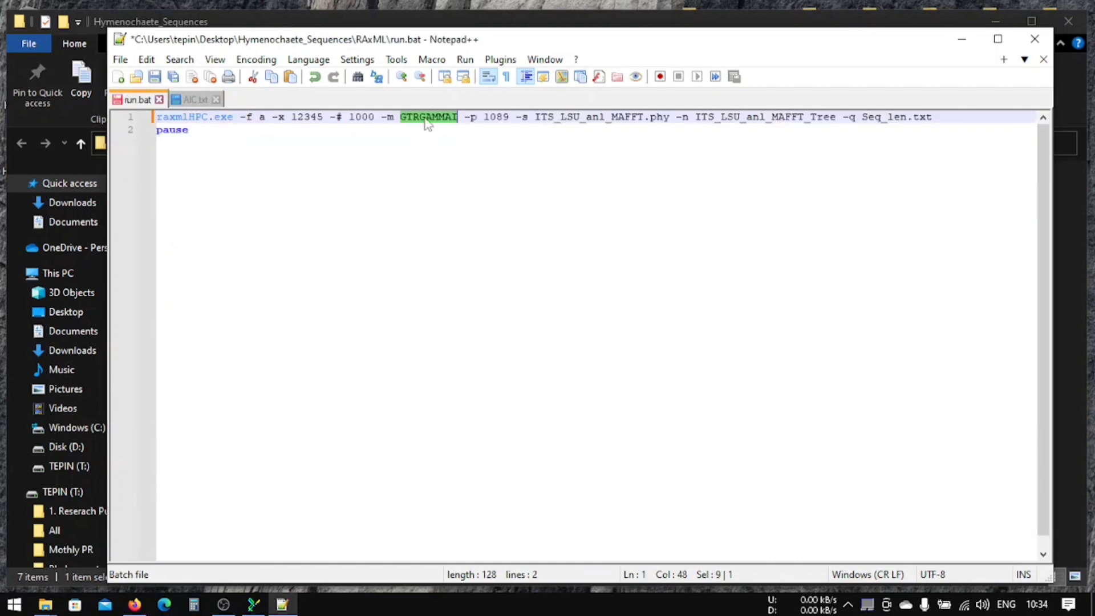
key("ctrl+v")
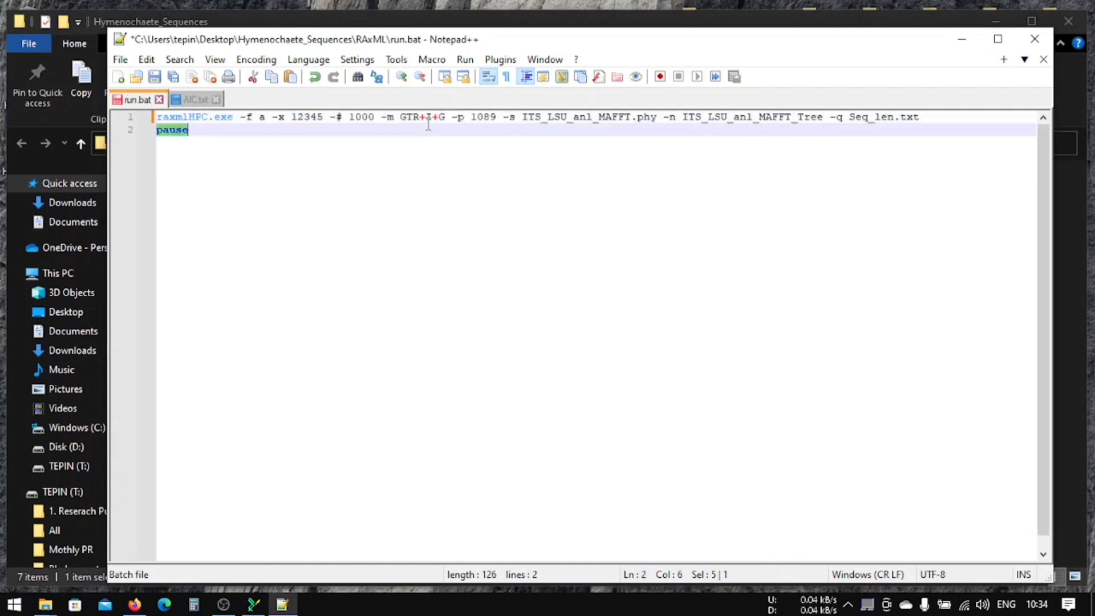
left_click(426, 117)
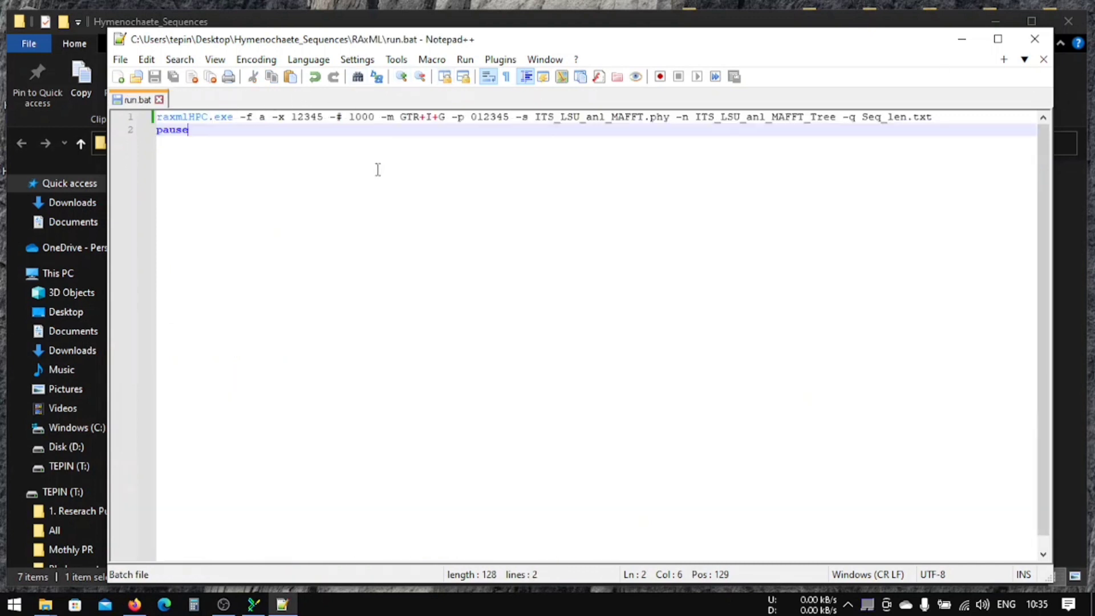
left_click(465, 117)
left_click(419, 125)
left_click(419, 119)
double_click(428, 116)
double_click(425, 117)
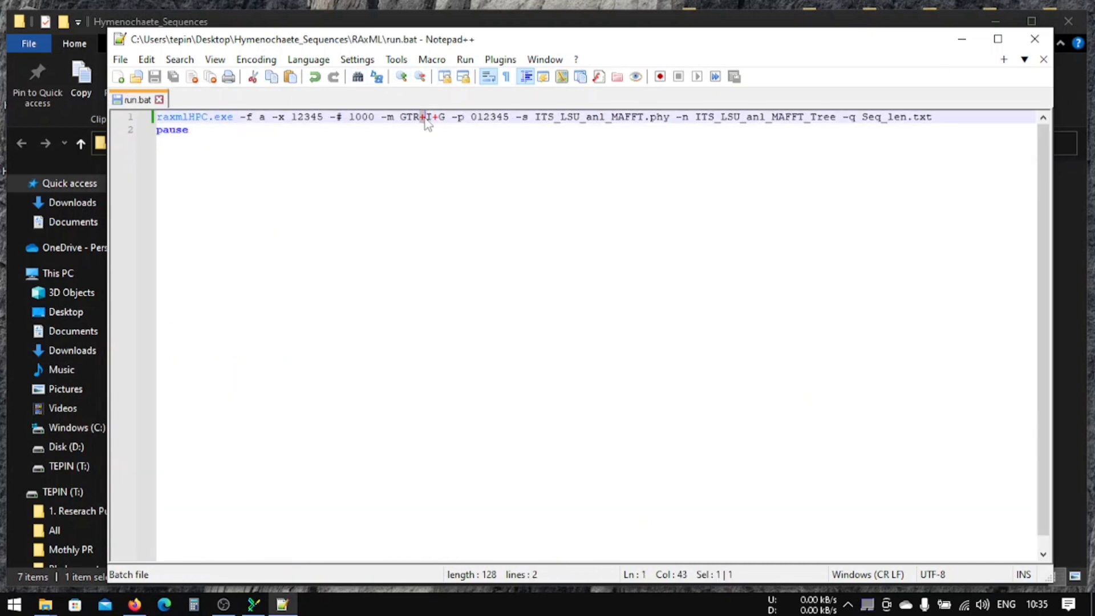
Run run.bat from the RAxML folder and copy GTRGAMMAI from the model-error output
left_click(1030, 41)
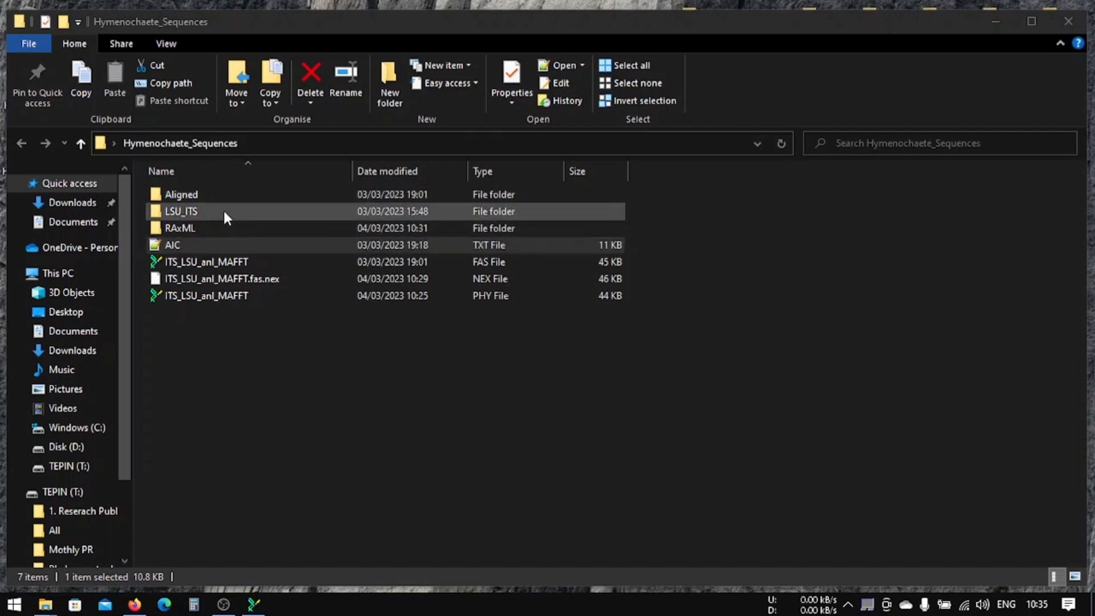
double_click(214, 228)
left_click(203, 245)
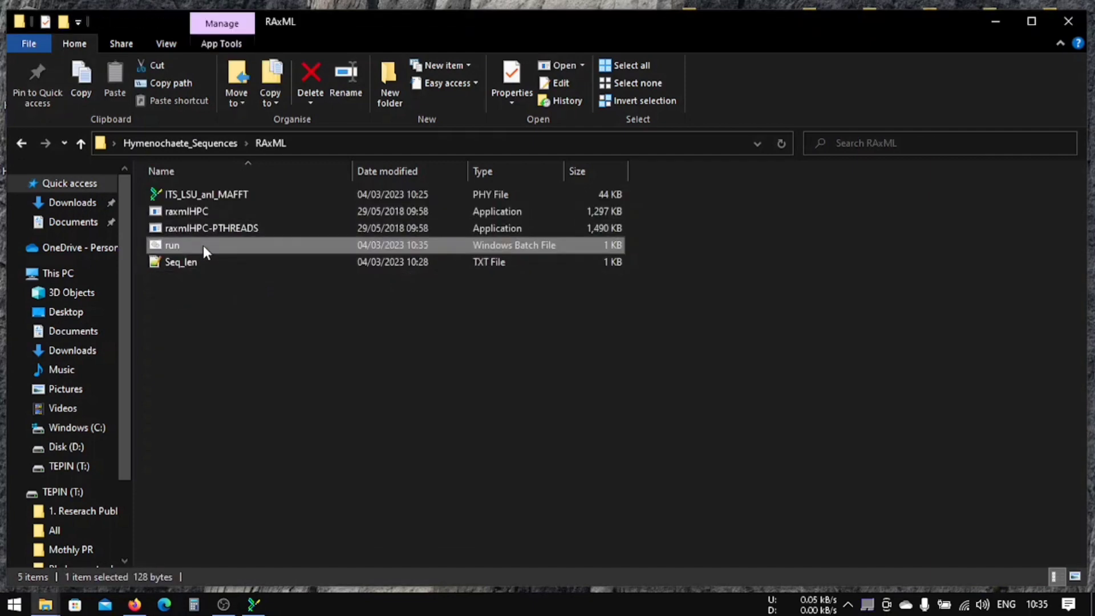
double_click(203, 245)
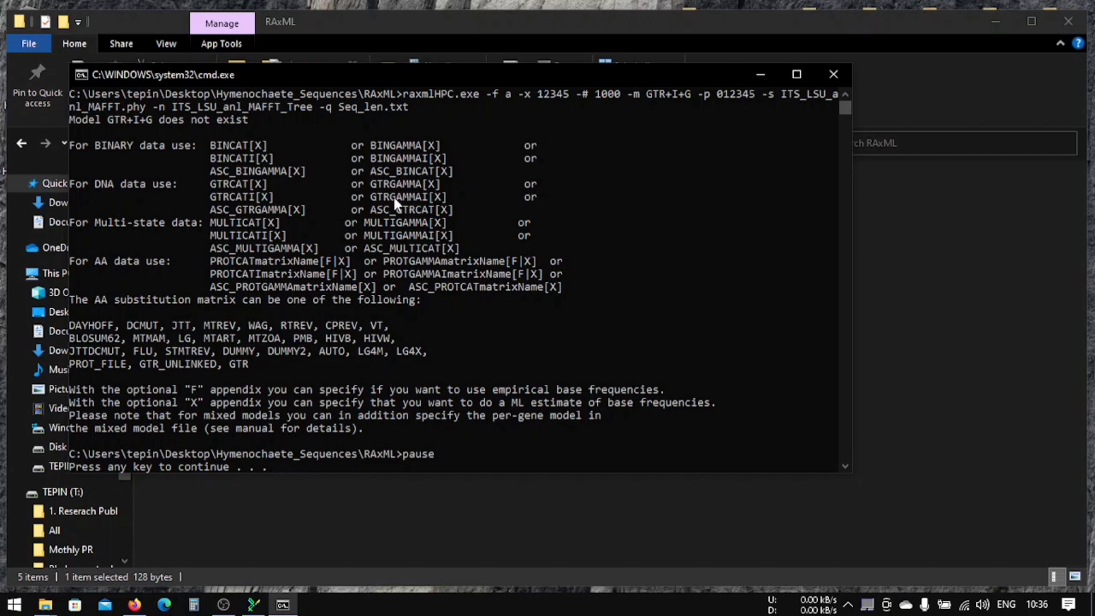
left_click_drag(429, 201, 375, 200)
right_click(374, 200)
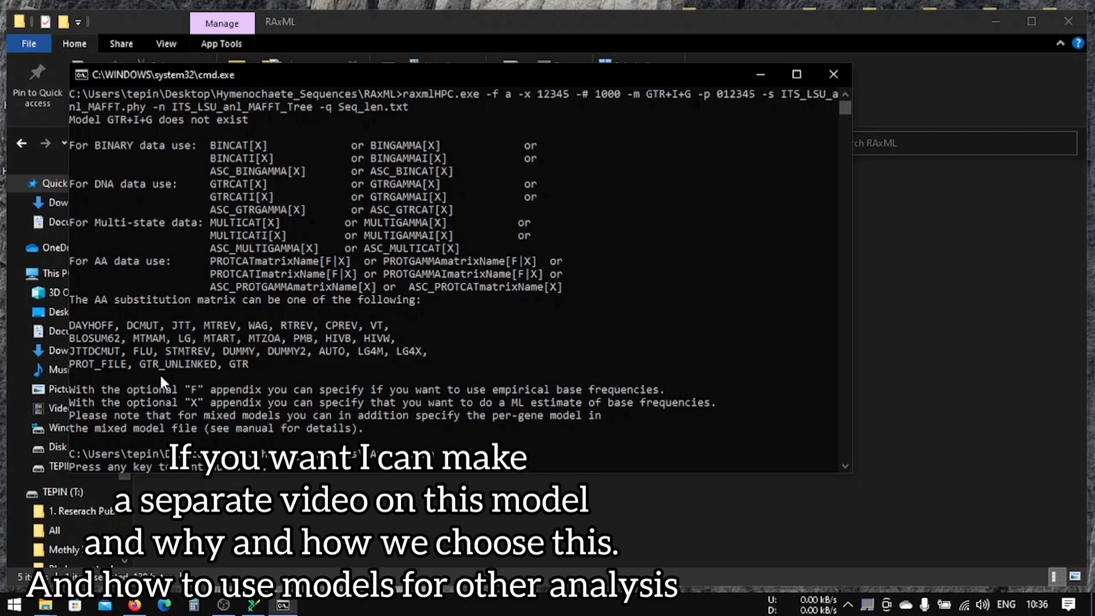
Replace GTR+I+G with GTRGAMMAI in run.bat, save, and close Notepad++
key("Return")
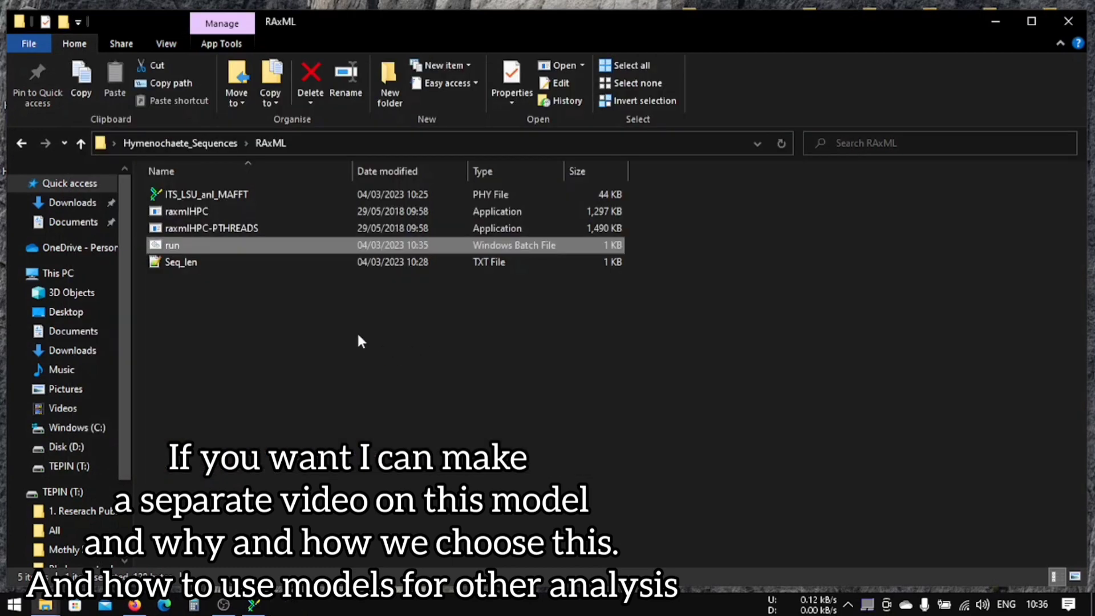
right_click(190, 245)
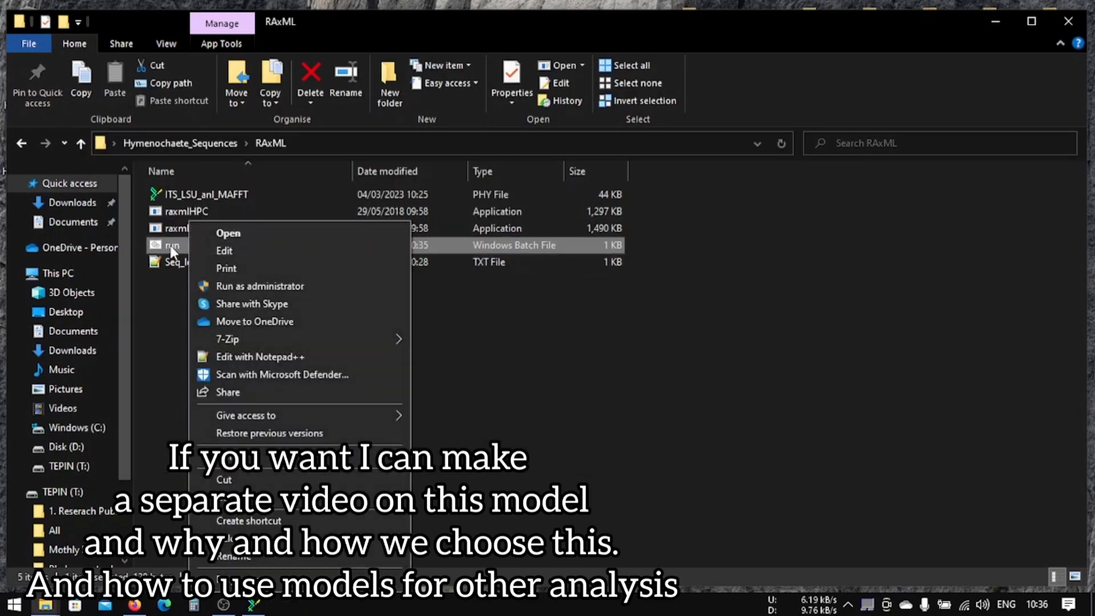
left_click(241, 353)
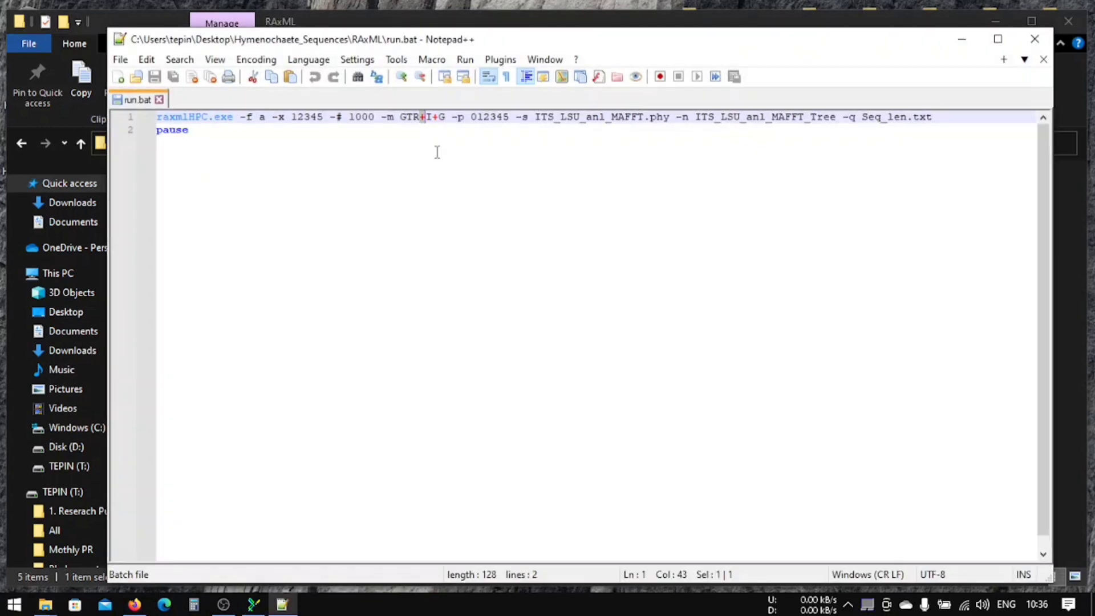
left_click_drag(446, 120, 401, 121)
type("GTRGAMMAI")
left_click(438, 141)
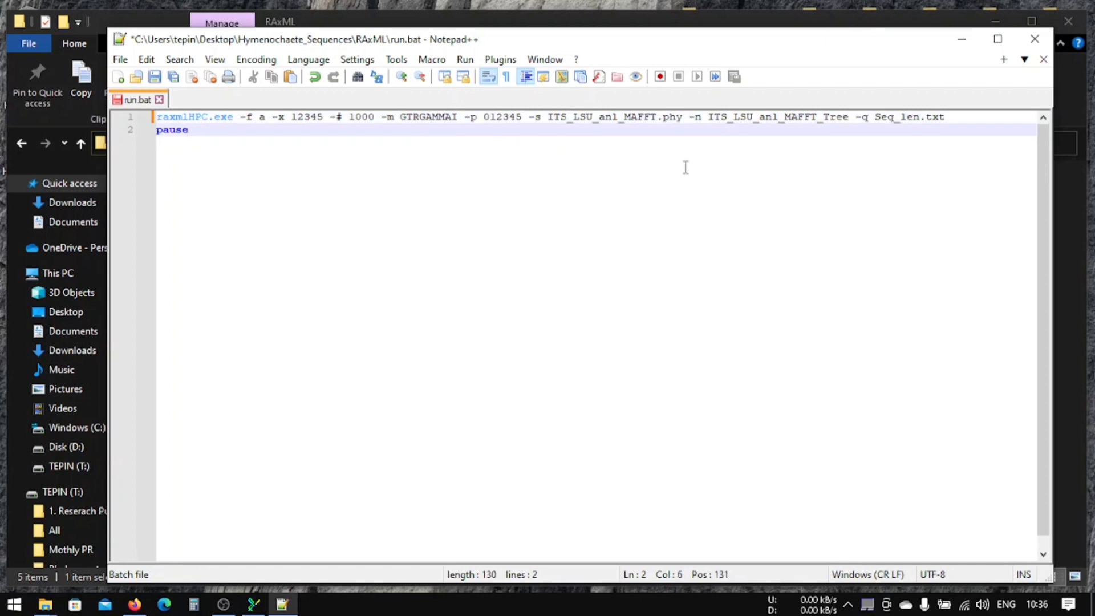
left_click(154, 77)
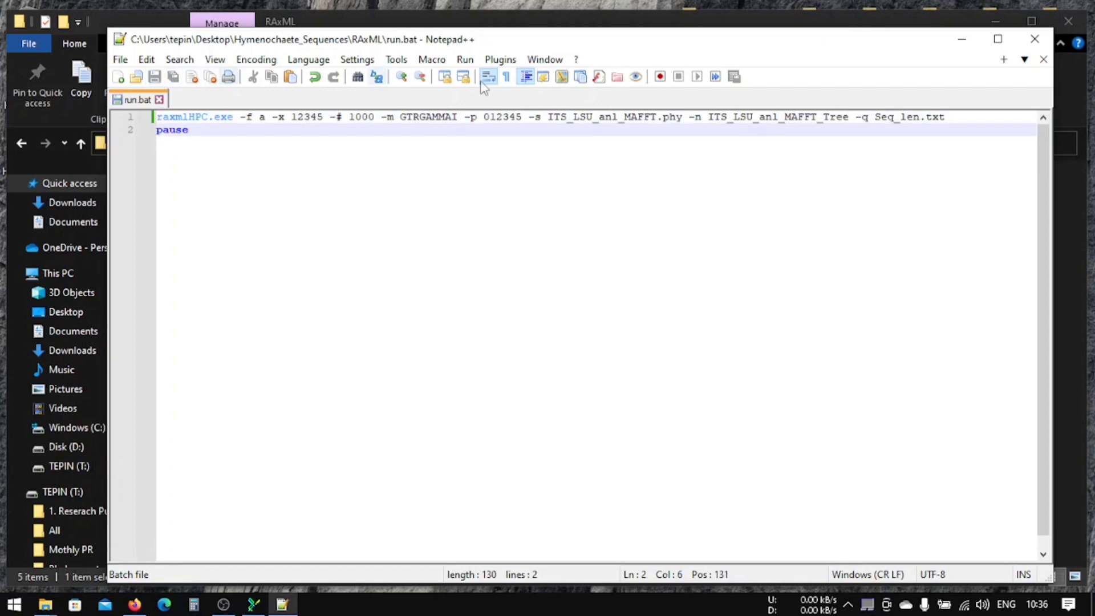
left_click(1029, 44)
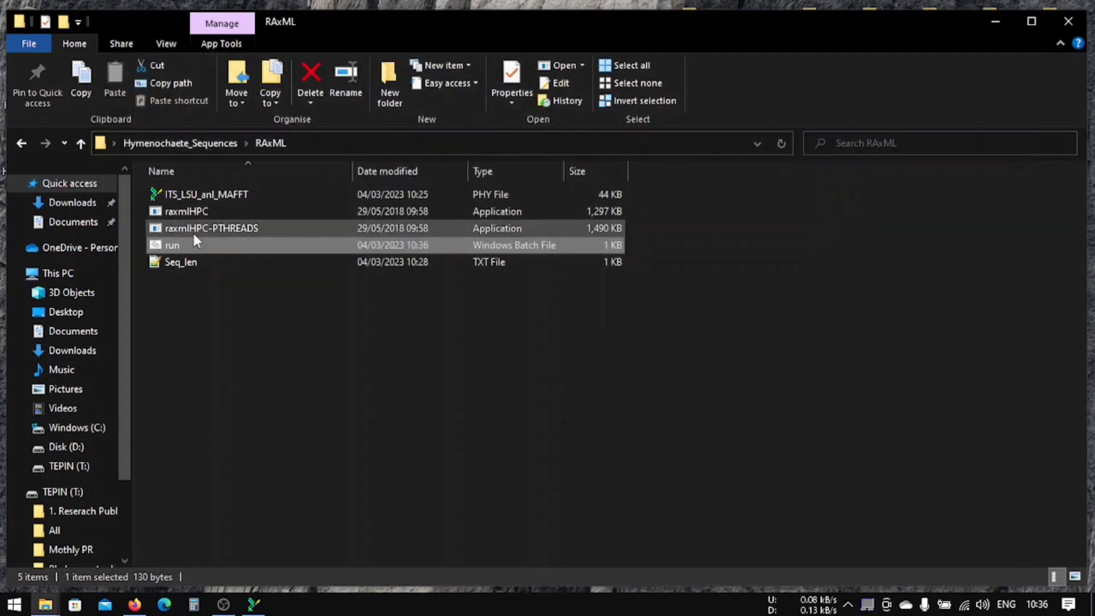
Rerun run.bat and read the illegal ';' taxon-name error in Command Prompt
double_click(179, 246)
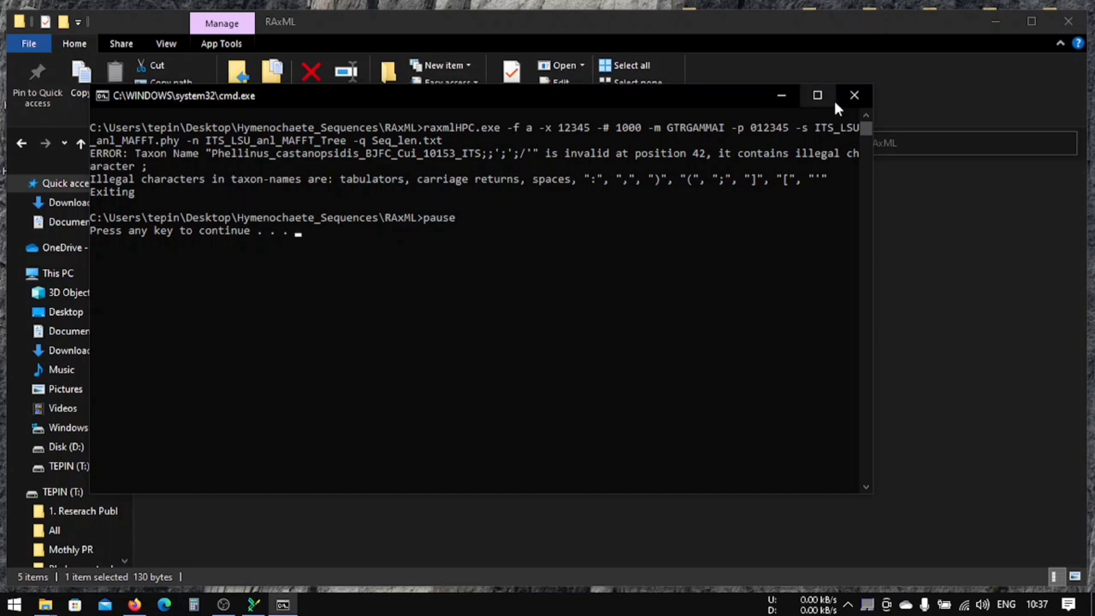
Open ITS_LSU_anl_MAFFT.phy in Notepad++ and locate the Phellinus_castanopsidis entry on line 20
left_click(851, 96)
right_click(249, 194)
left_click(228, 193)
right_click(227, 193)
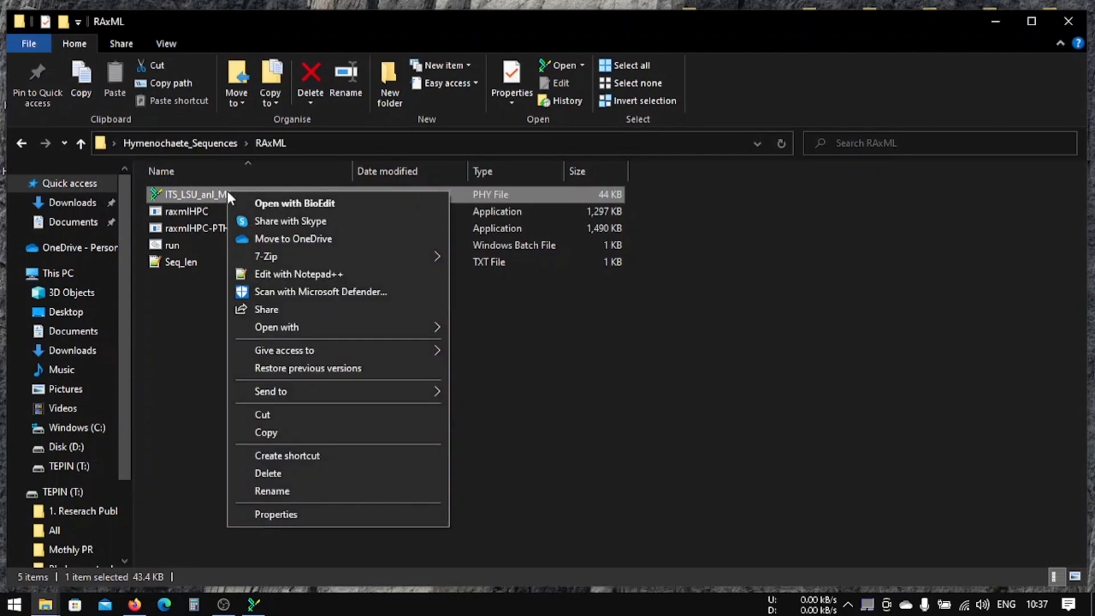
left_click(288, 272)
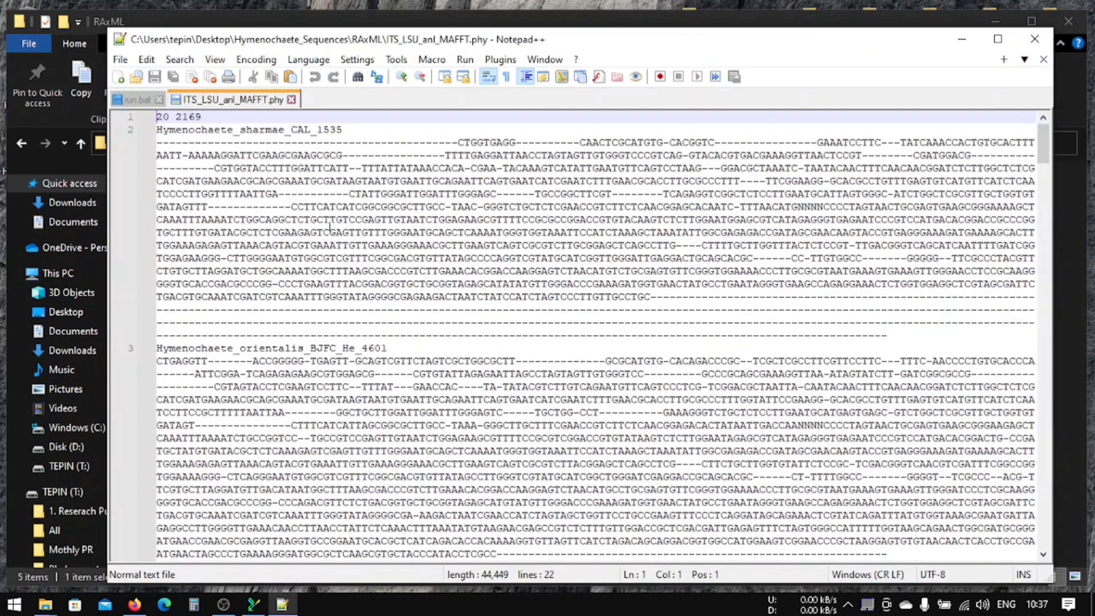
scroll(376, 290, "down", 2)
scroll(376, 292, "down", 4)
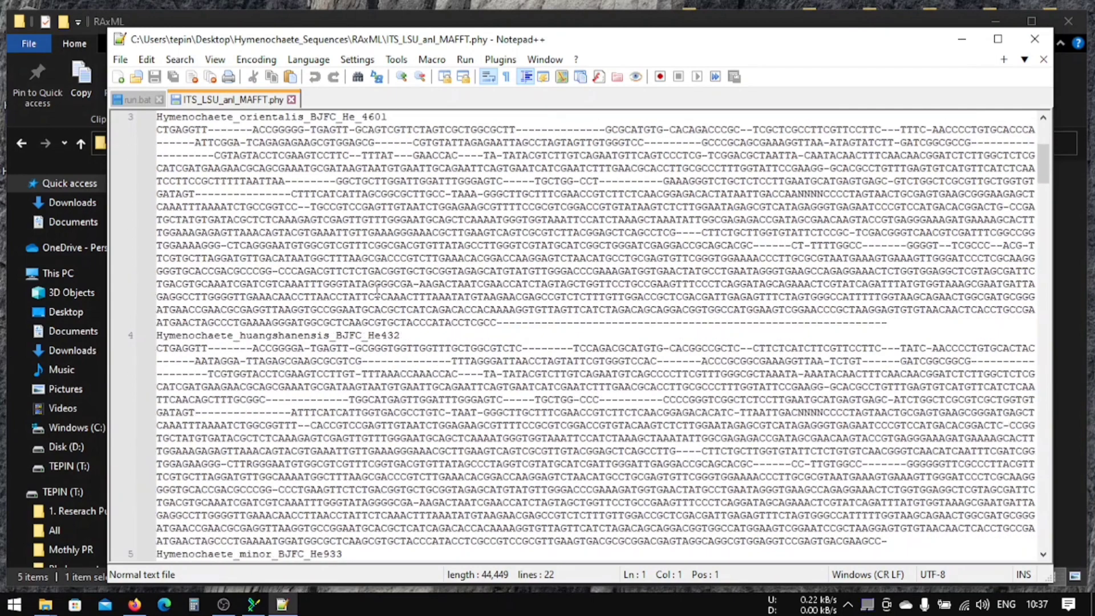
scroll(377, 290, "down", 5)
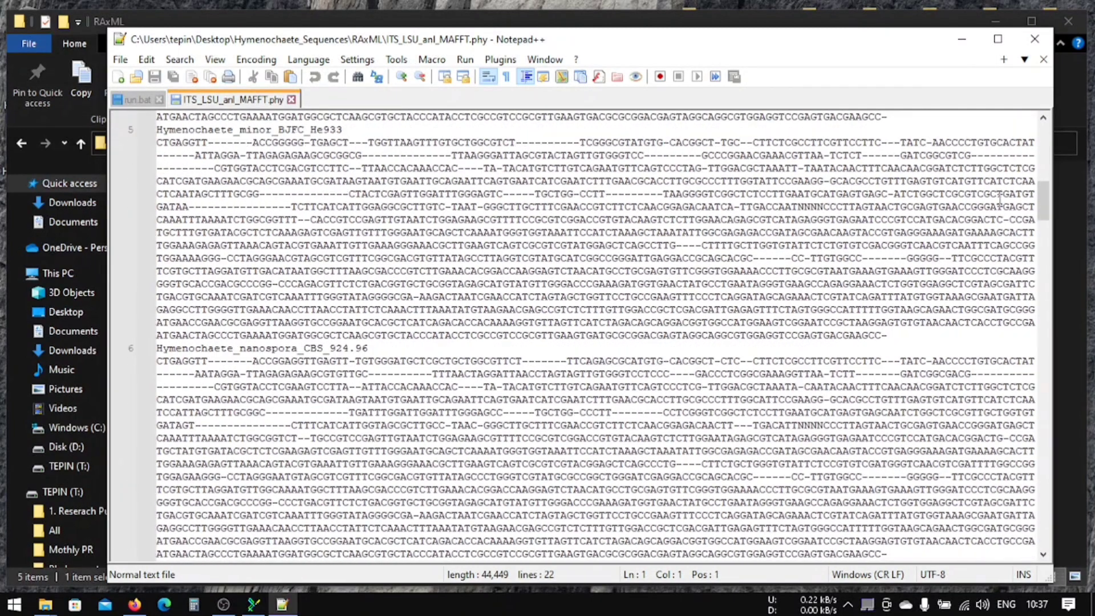
left_click_drag(1043, 200, 1036, 535)
scroll(399, 228, "up", 6)
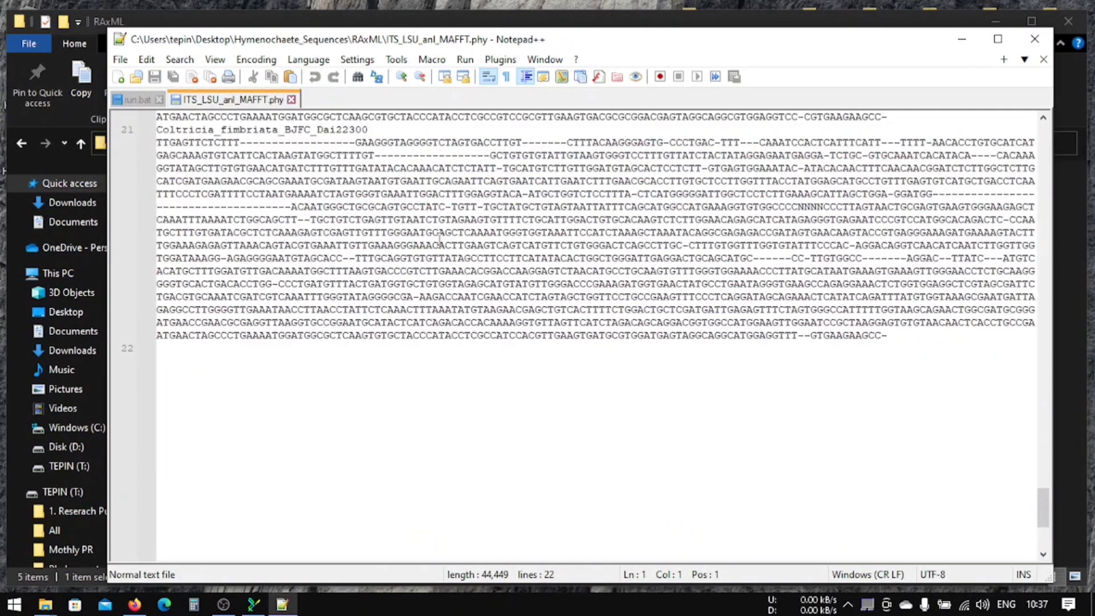
scroll(296, 185, "up", 1)
scroll(296, 185, "up", 7)
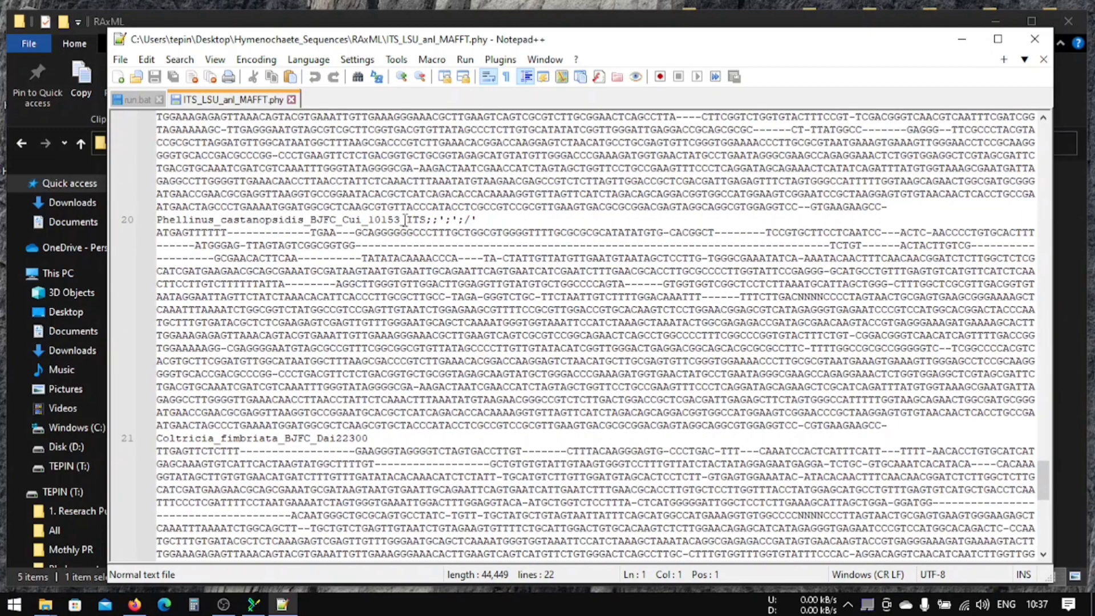
Delete the illegal characters after _ITS in the taxon name, save, and close Notepad++
left_click_drag(428, 220, 478, 219)
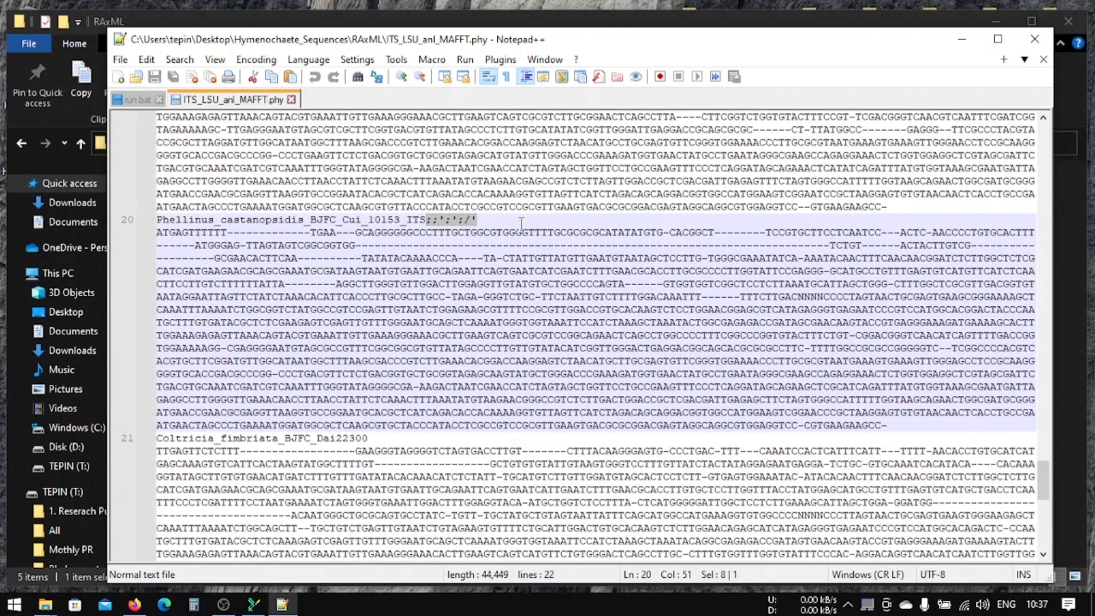
key("Delete")
left_click(155, 78)
left_click(291, 100)
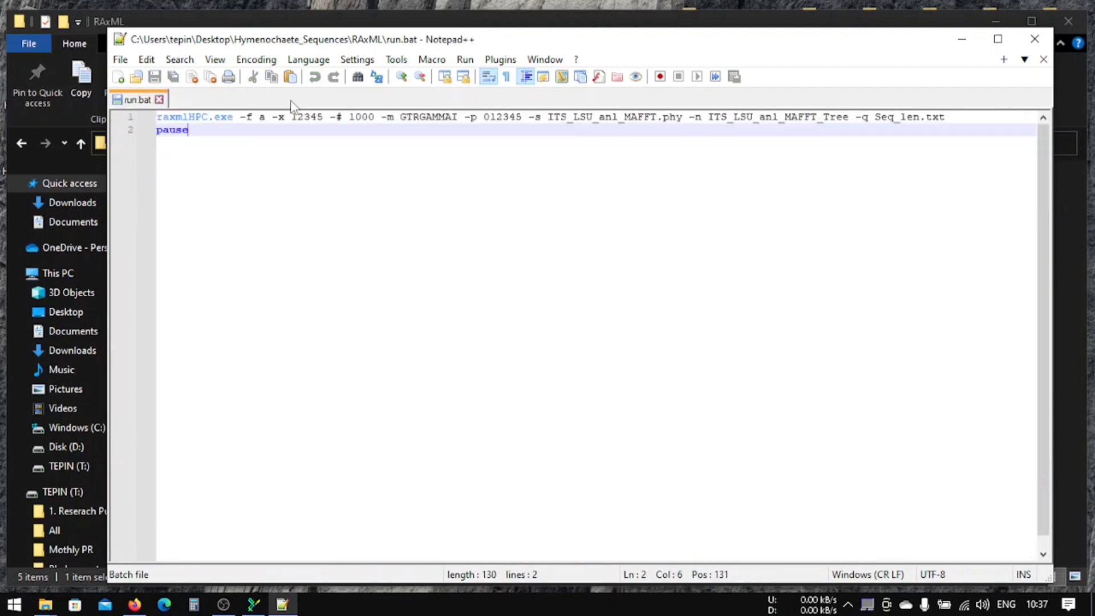
left_click(1033, 40)
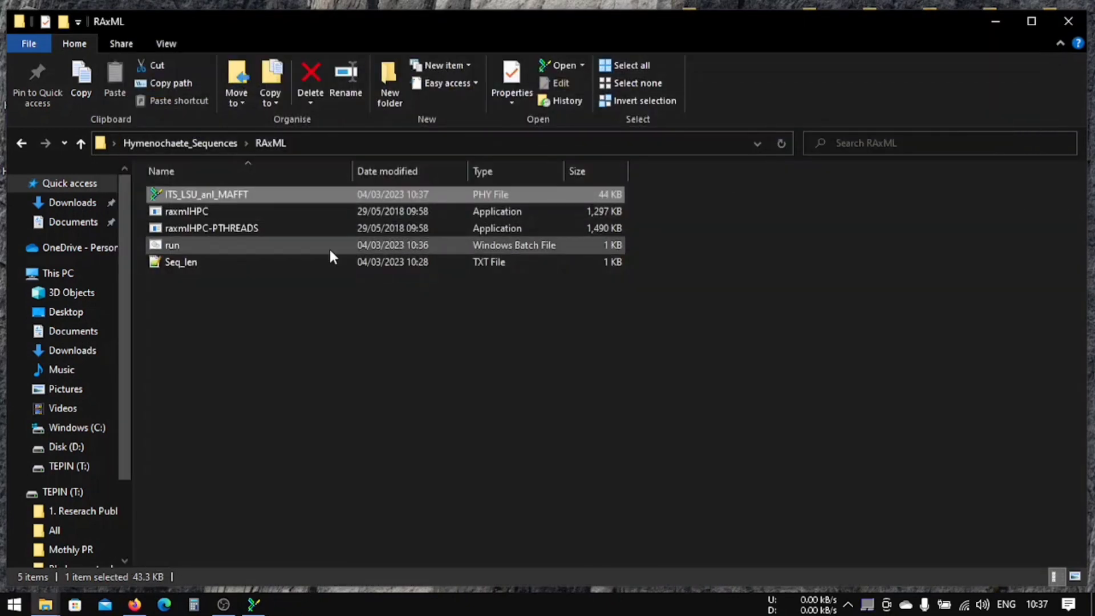
Rerun run.bat and let RAxML finish all 1000 bootstrap trees and the best-scoring ML tree
double_click(192, 248)
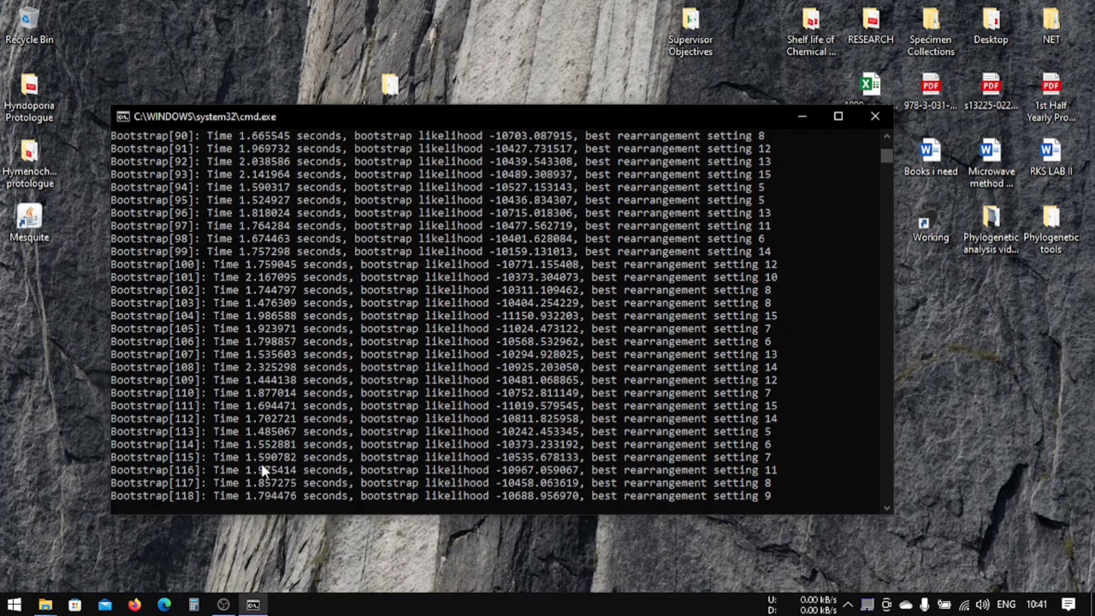
left_click(260, 469)
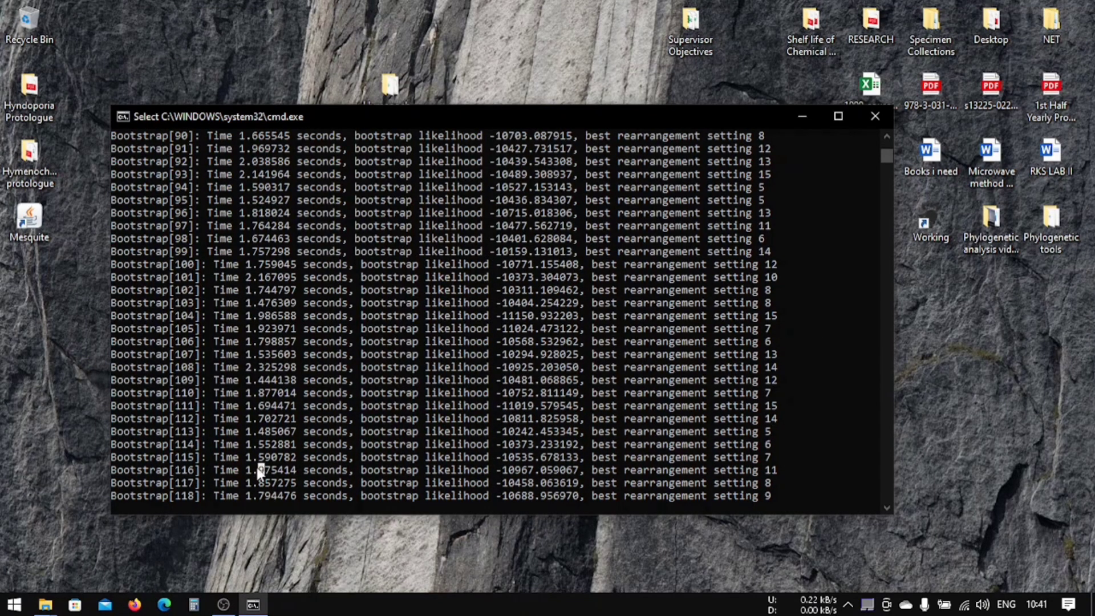
scroll(227, 495, "down", 1)
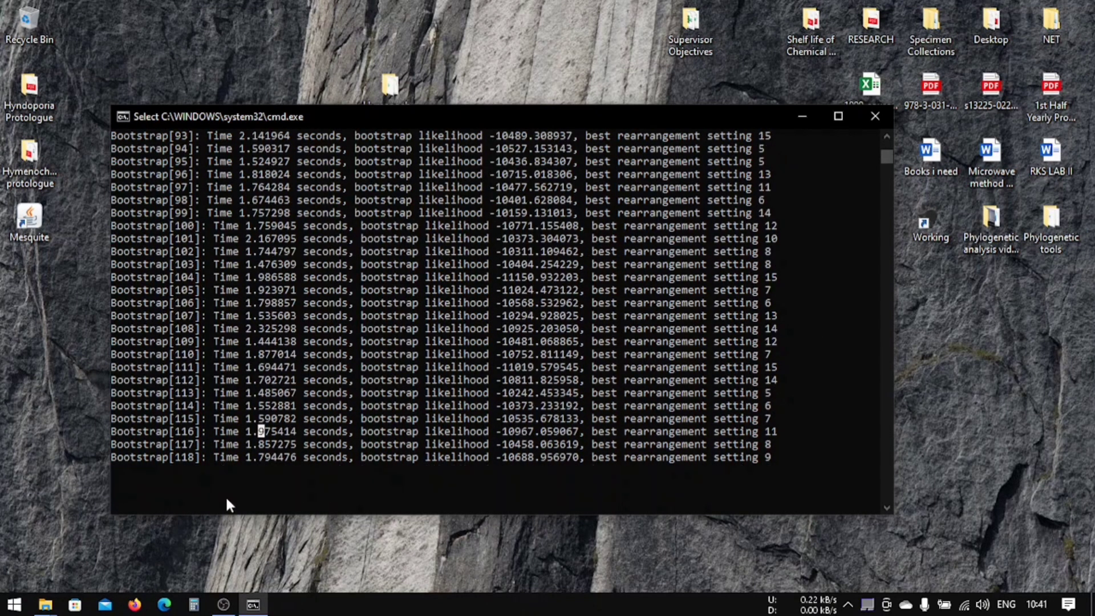
left_click(202, 467)
key("Escape")
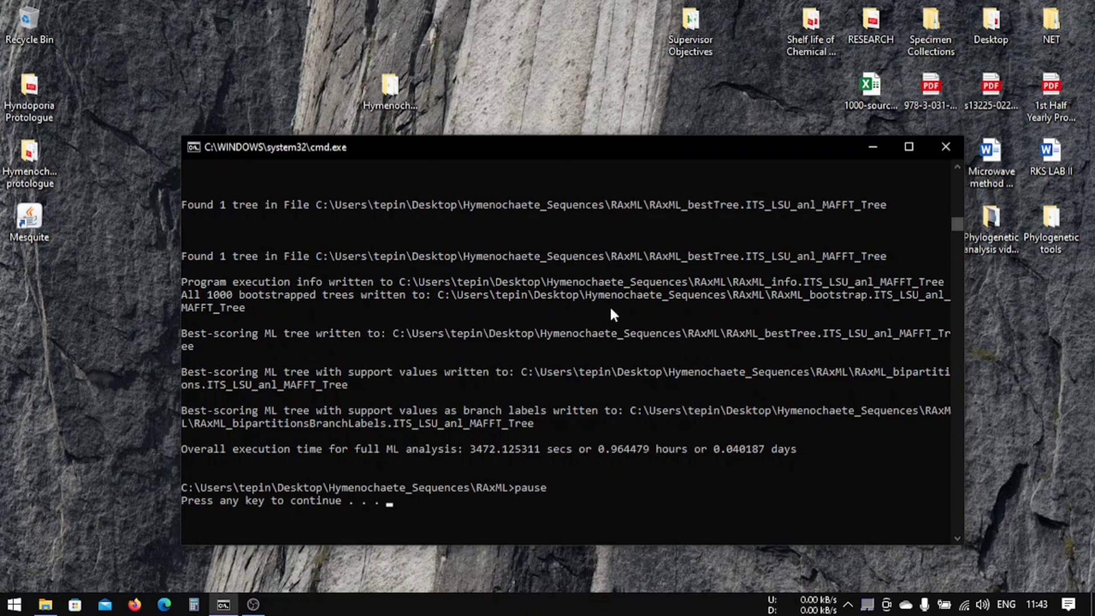
scroll(425, 403, "down", 1)
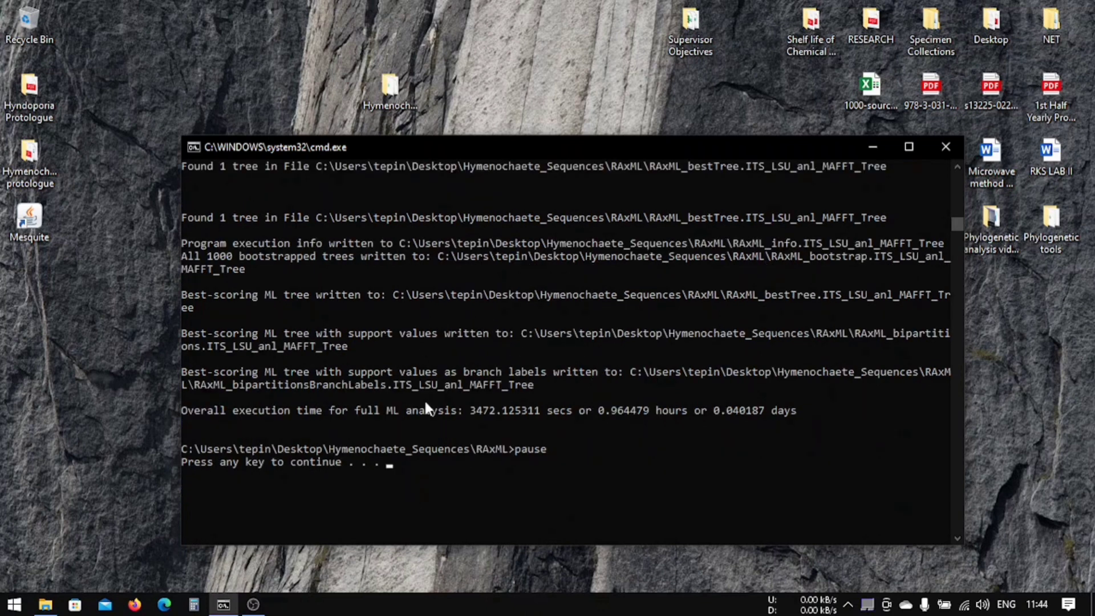
Close the finished console and open the Hymenochaete_Sequences\RAxML folder
key("Return")
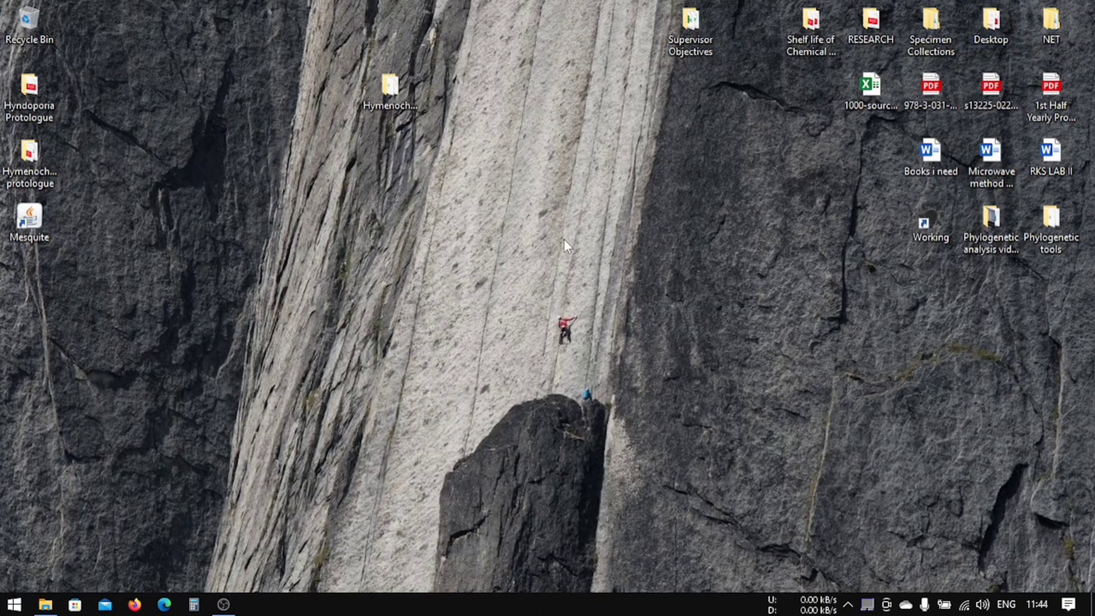
double_click(391, 95)
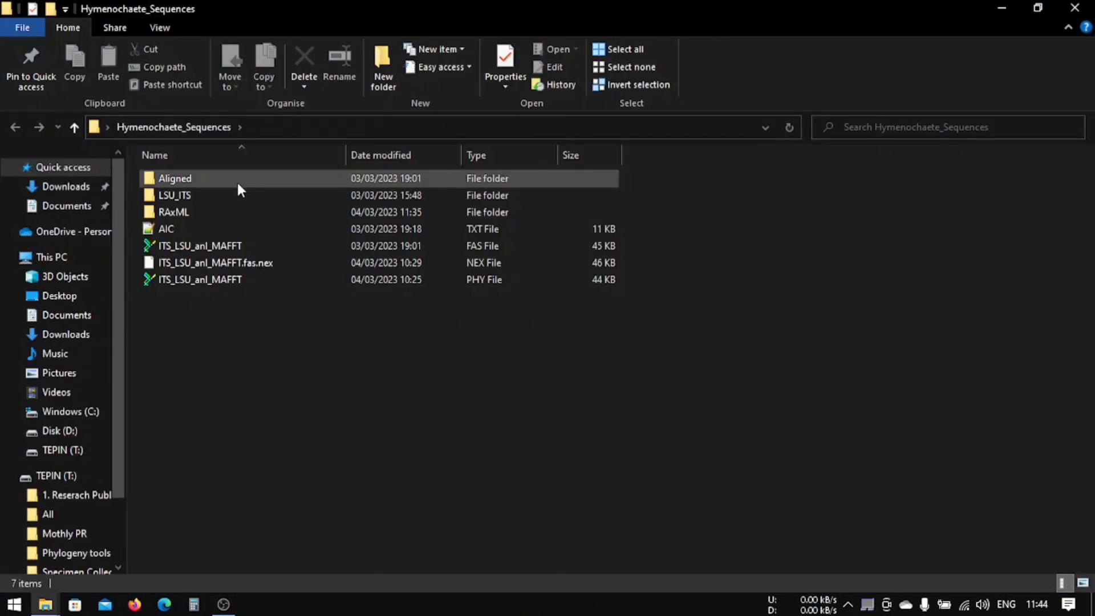
double_click(224, 210)
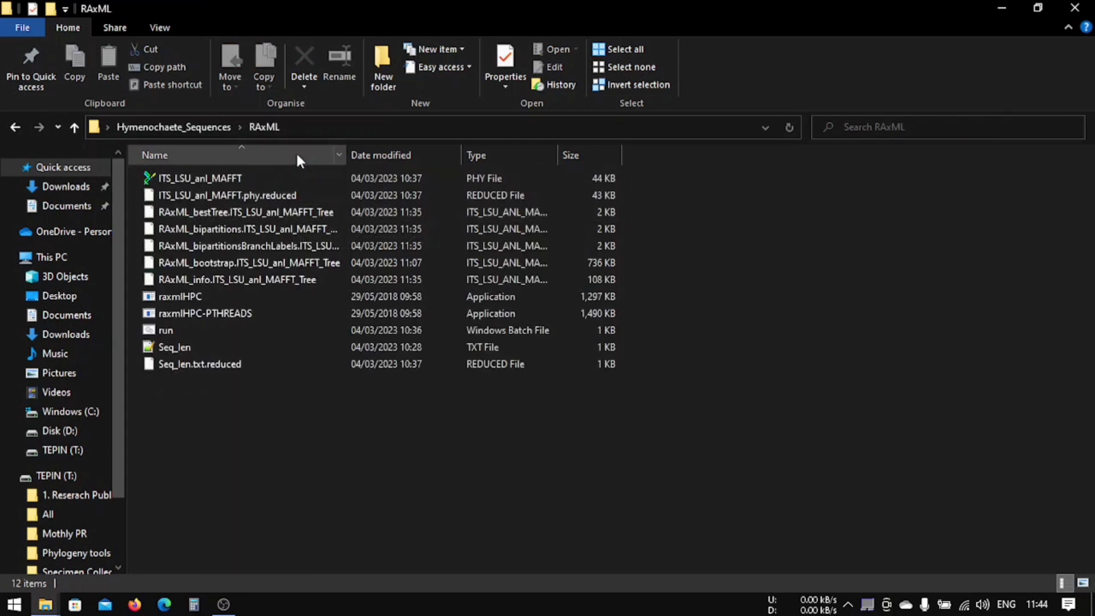
Highlight the new RAxML_ output files: bestTree, bipartitions, bootstrap and info
left_click_drag(637, 197, 508, 278)
left_click(707, 245)
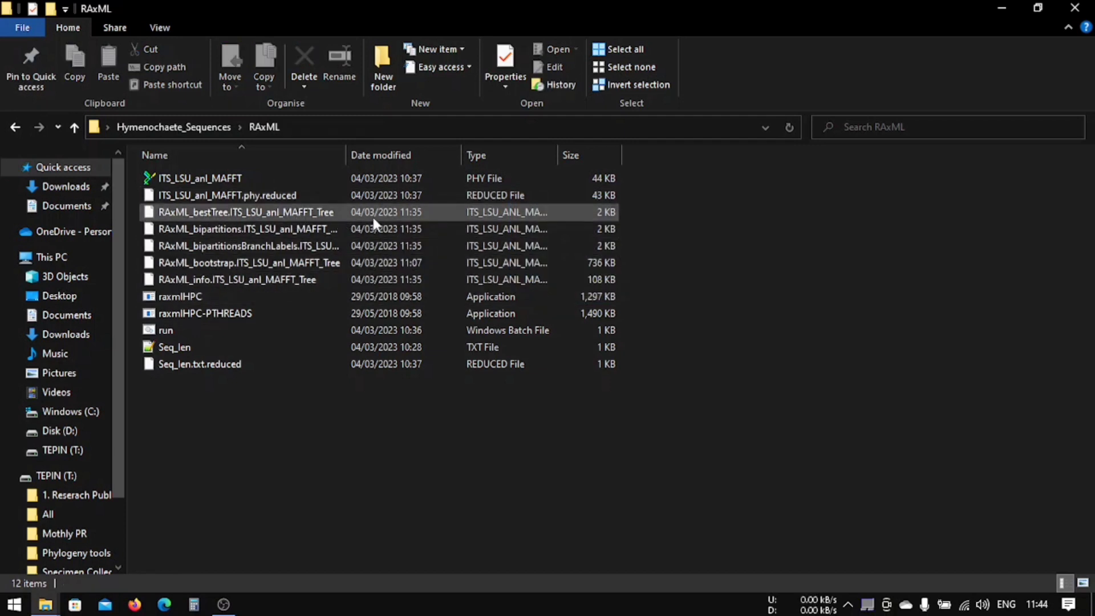
left_click_drag(645, 208, 736, 226)
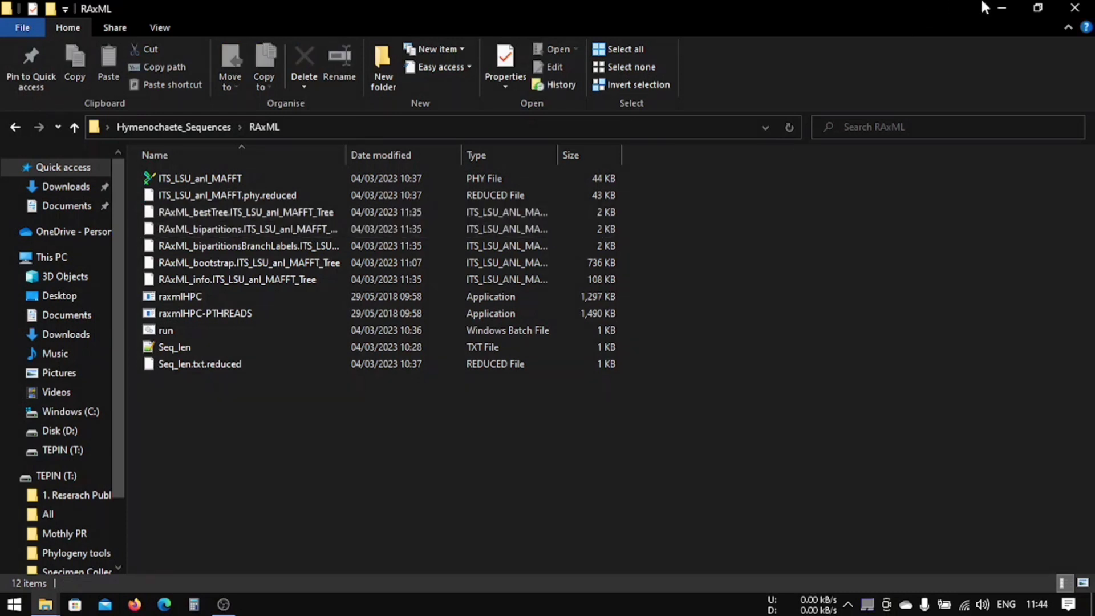